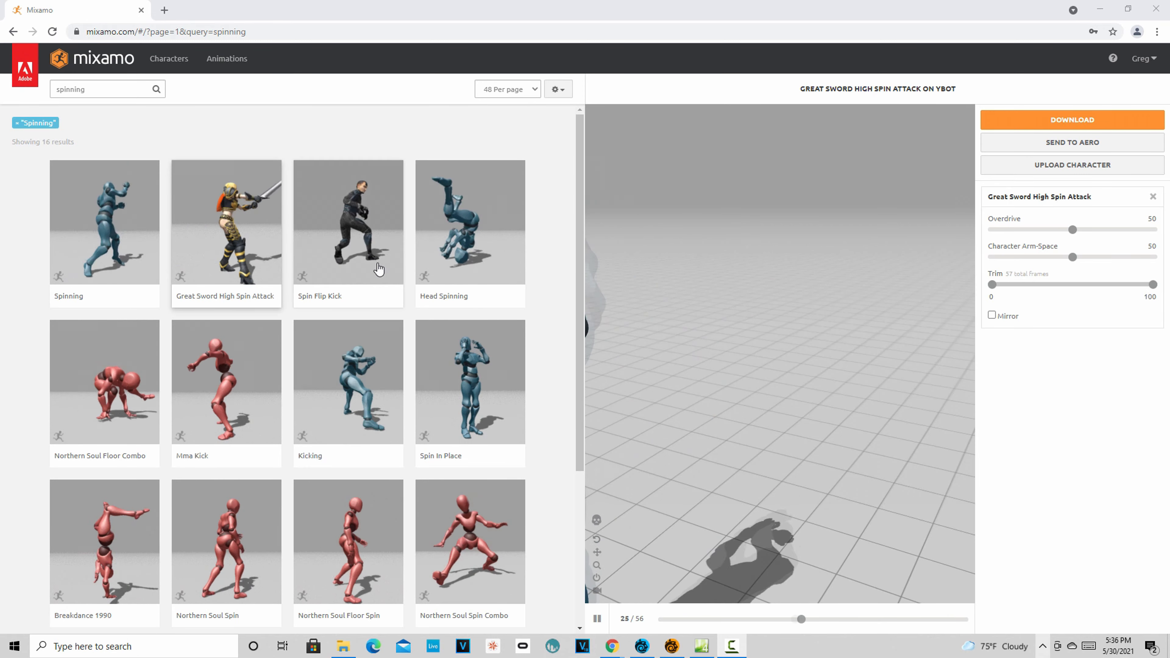
pyautogui.moveTo(198, 287)
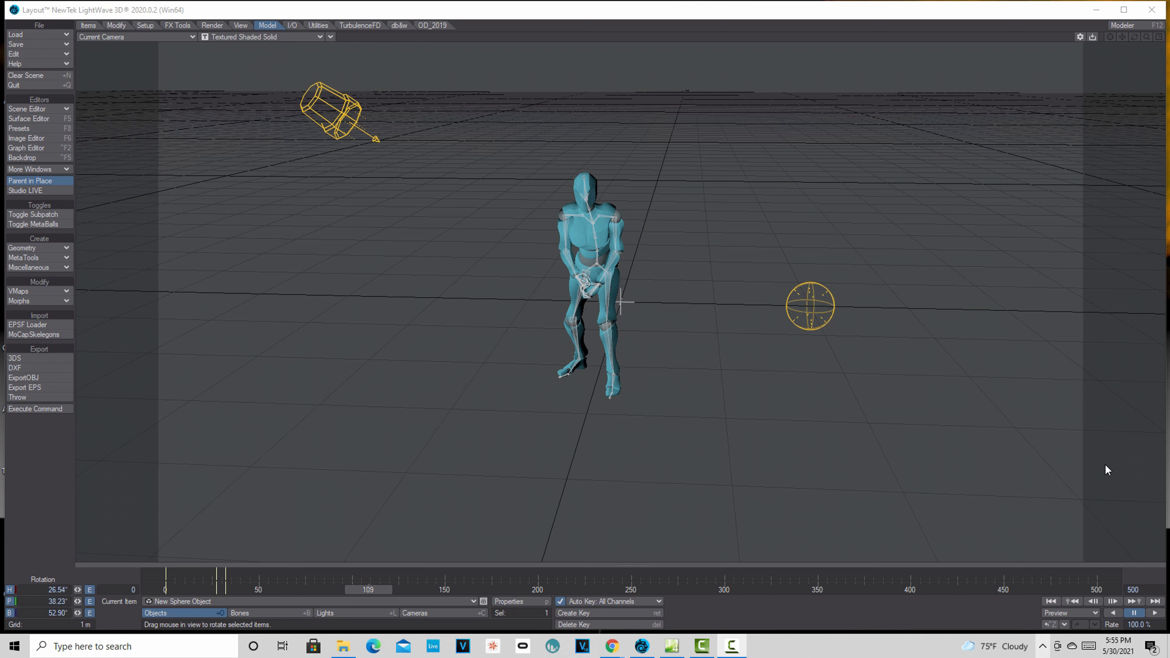
# Step: Play the ball-holding character's animation from the first frame, stop it and return to the start
pyautogui.click(1051, 601)
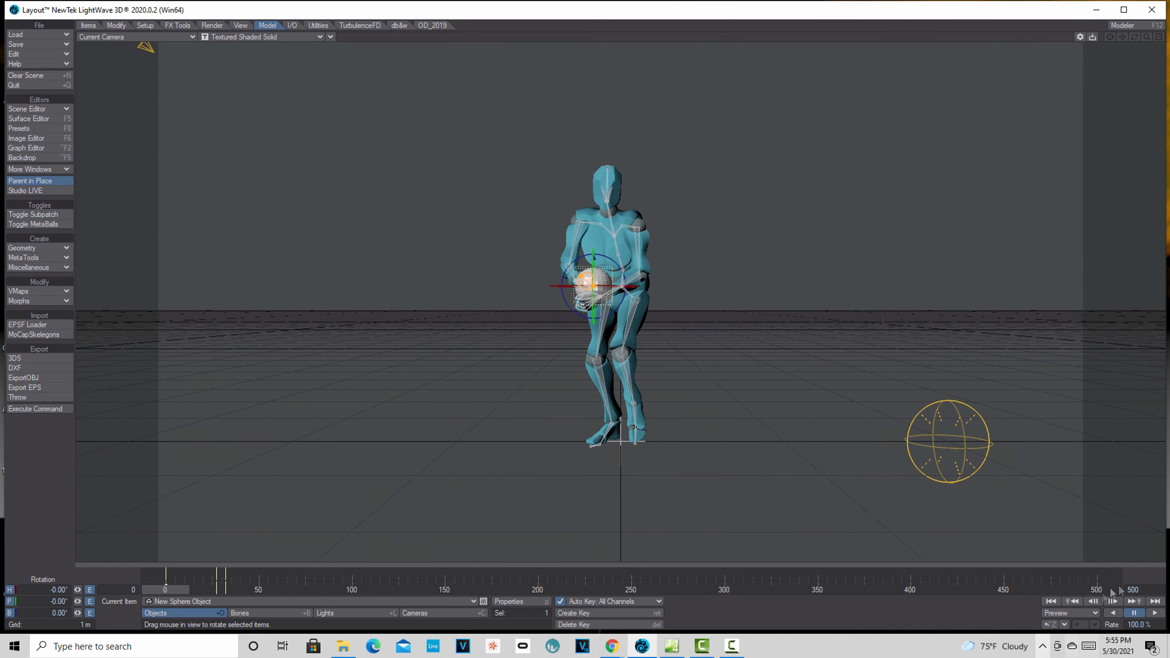
pyautogui.click(1155, 613)
pyautogui.click(1134, 613)
pyautogui.click(1050, 601)
# Step: Clear the scene without saving and bring the Great Sword FBX character into the empty scene through Interchange
pyautogui.click(28, 75)
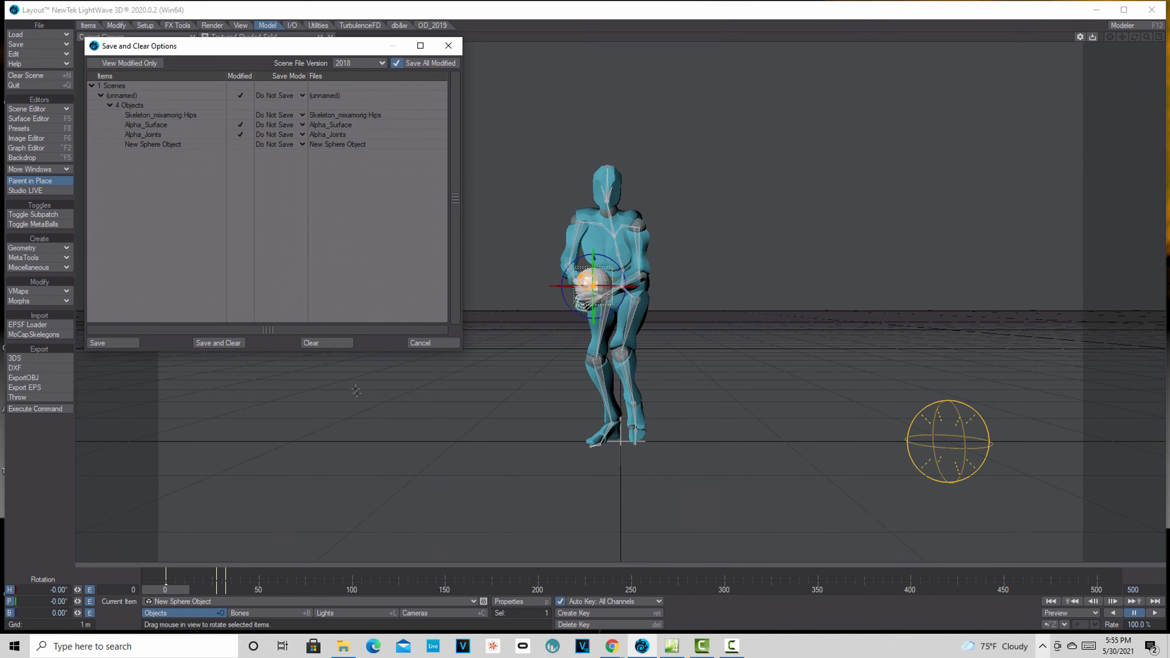
pyautogui.click(329, 344)
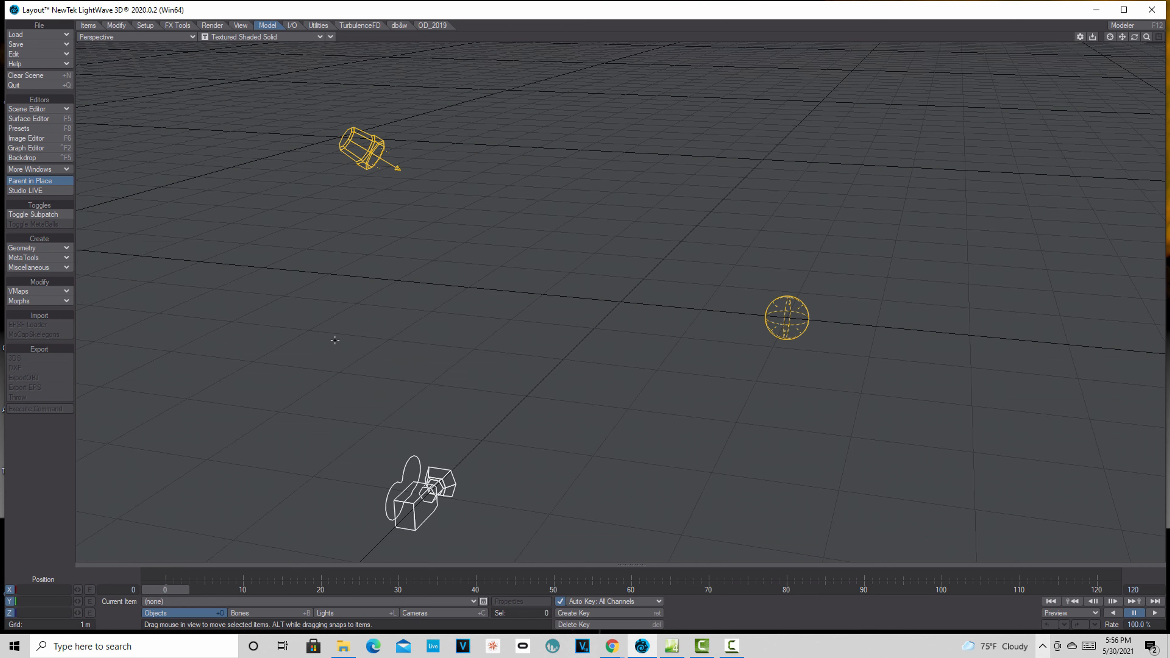
pyautogui.click(292, 25)
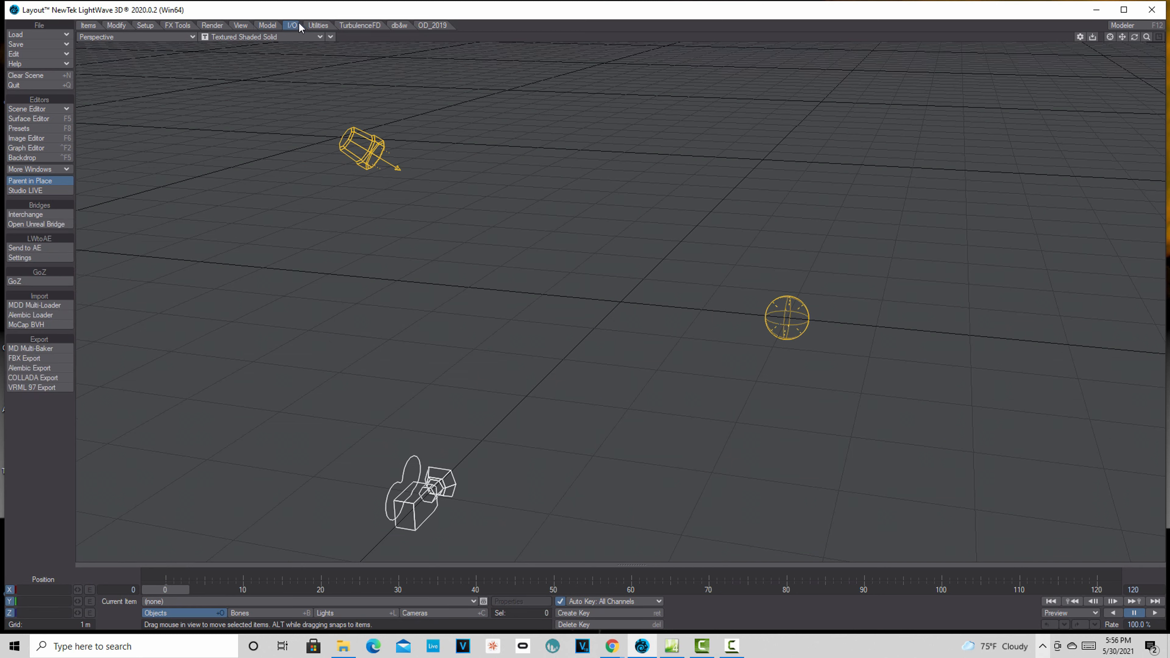
pyautogui.click(38, 215)
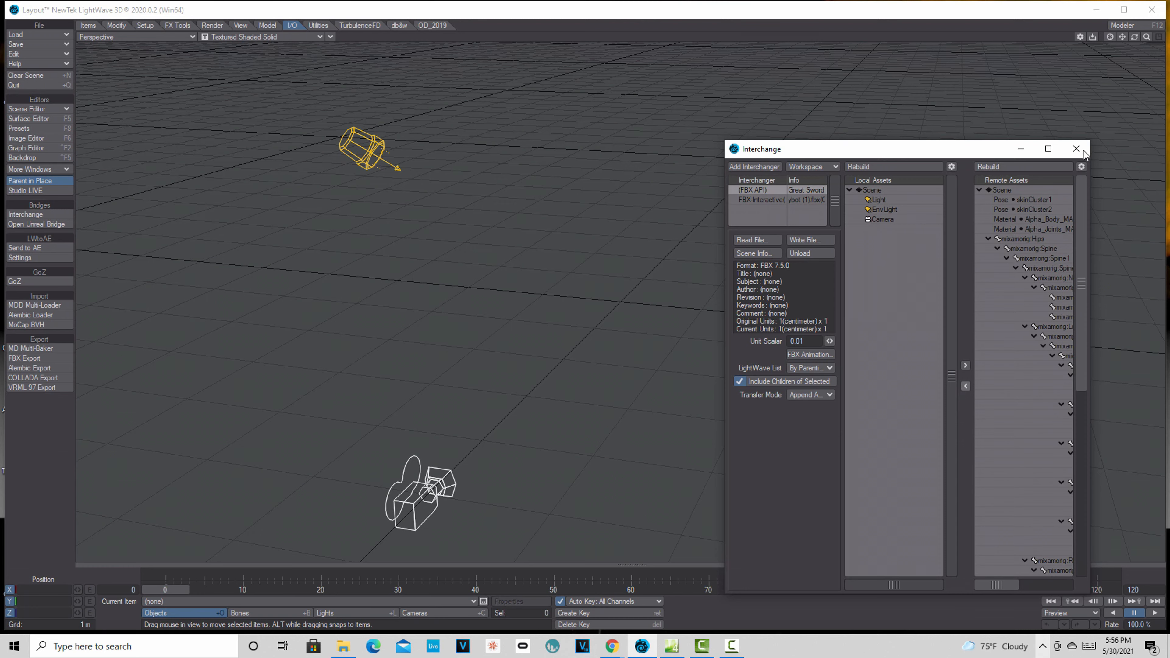
pyautogui.moveTo(1019, 144); pyautogui.dragTo(252, 221)
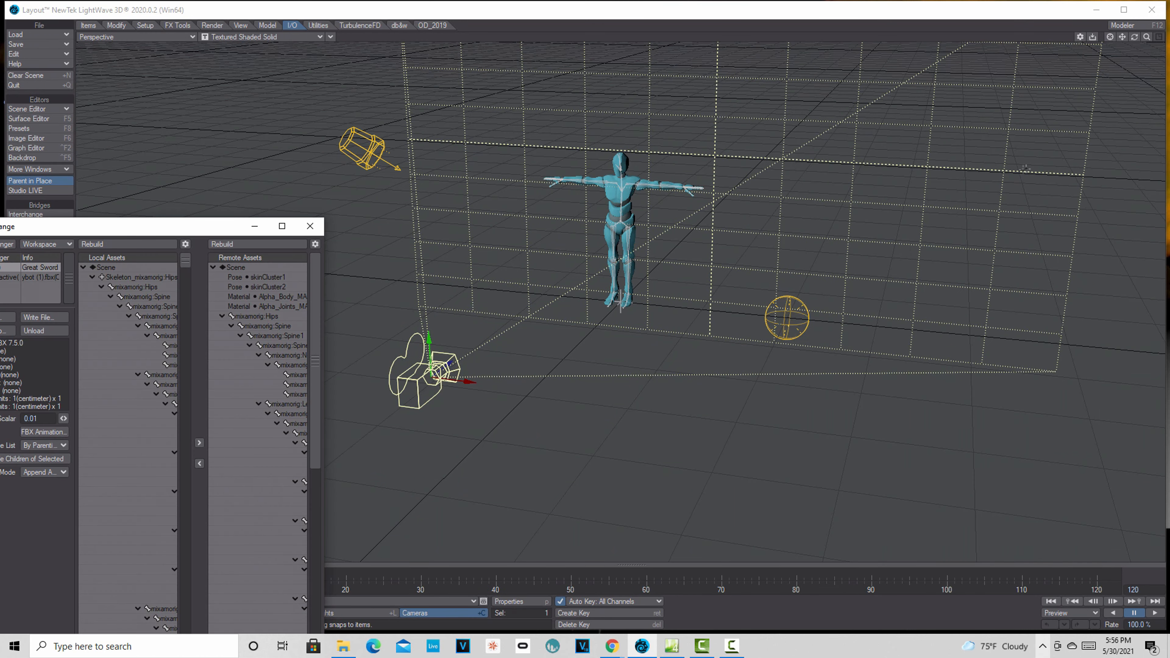
pyautogui.click(309, 226)
# Step: Select the Skeleton_mixamorig:Hips object and set the timeline's first frame to 0
pyautogui.click(156, 613)
pyautogui.click(473, 600)
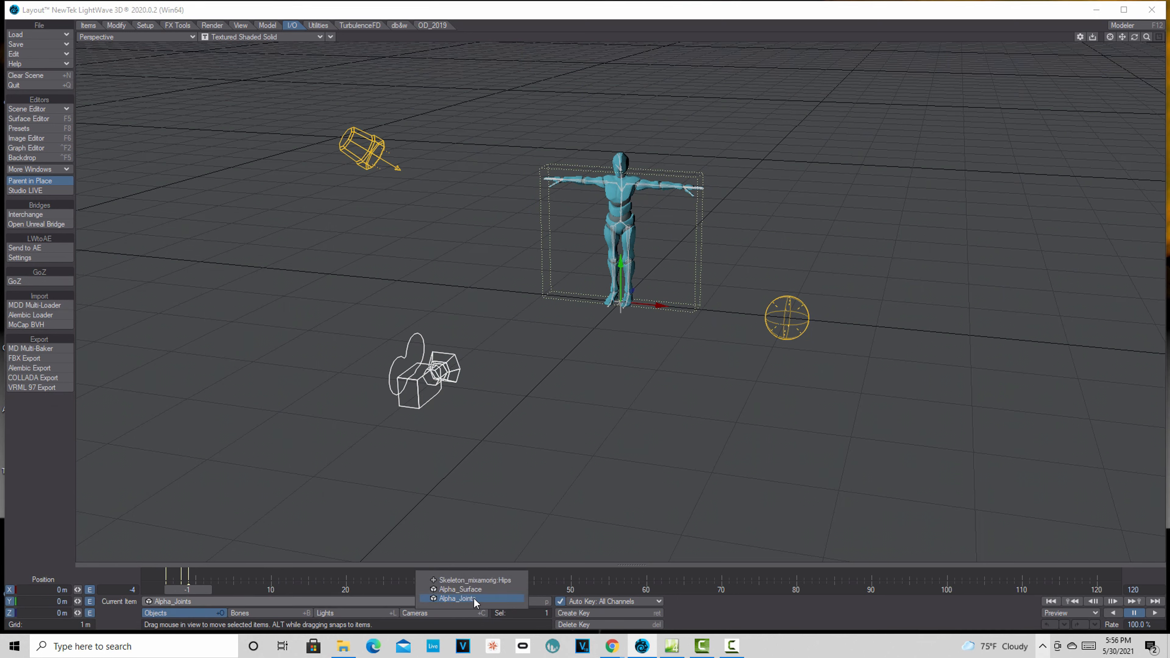
pyautogui.click(485, 580)
pyautogui.write('0')
pyautogui.press('Tab')
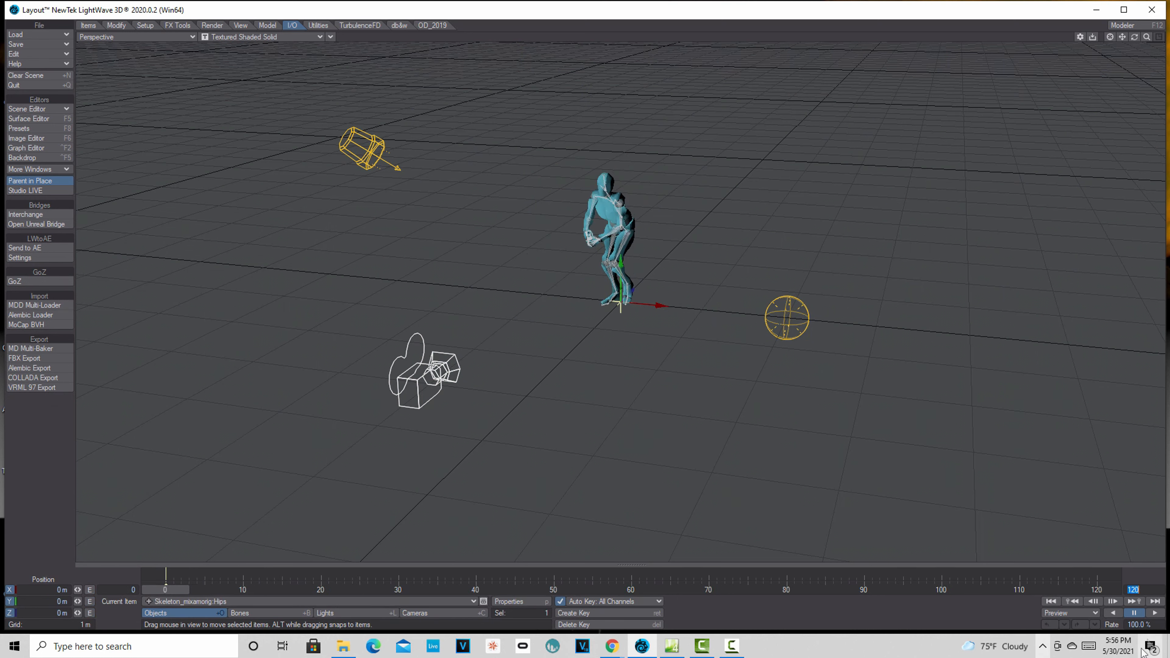
# Step: Play the imported character's animation, stop it and return to frame 0
pyautogui.click(1155, 613)
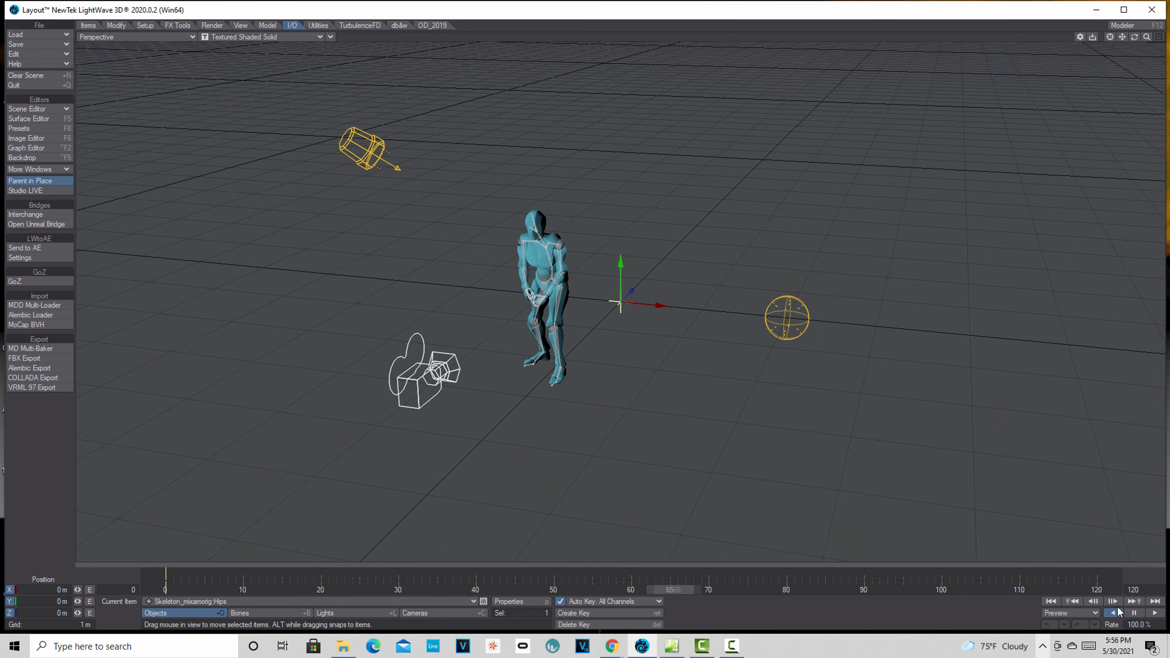
pyautogui.click(1132, 614)
pyautogui.click(1048, 599)
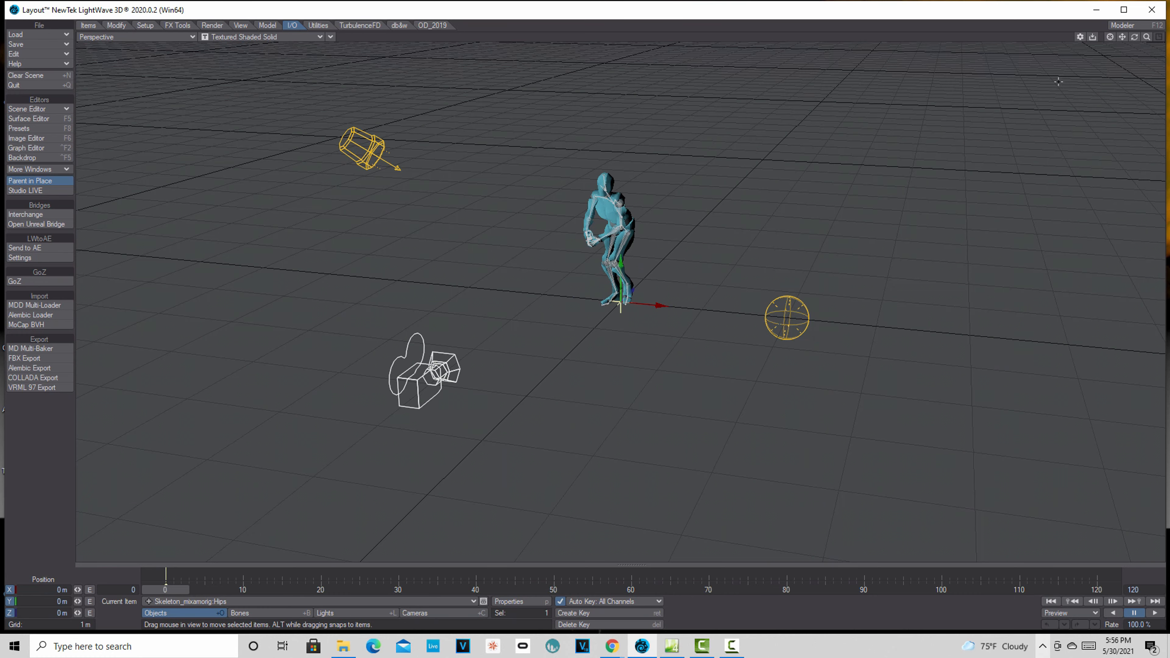
# Step: Create a globe sphere with a 100 mm radius, 24 sides and 12 segments, centred at the origin
pyautogui.moveTo(1135, 37); pyautogui.dragTo(629, 3)
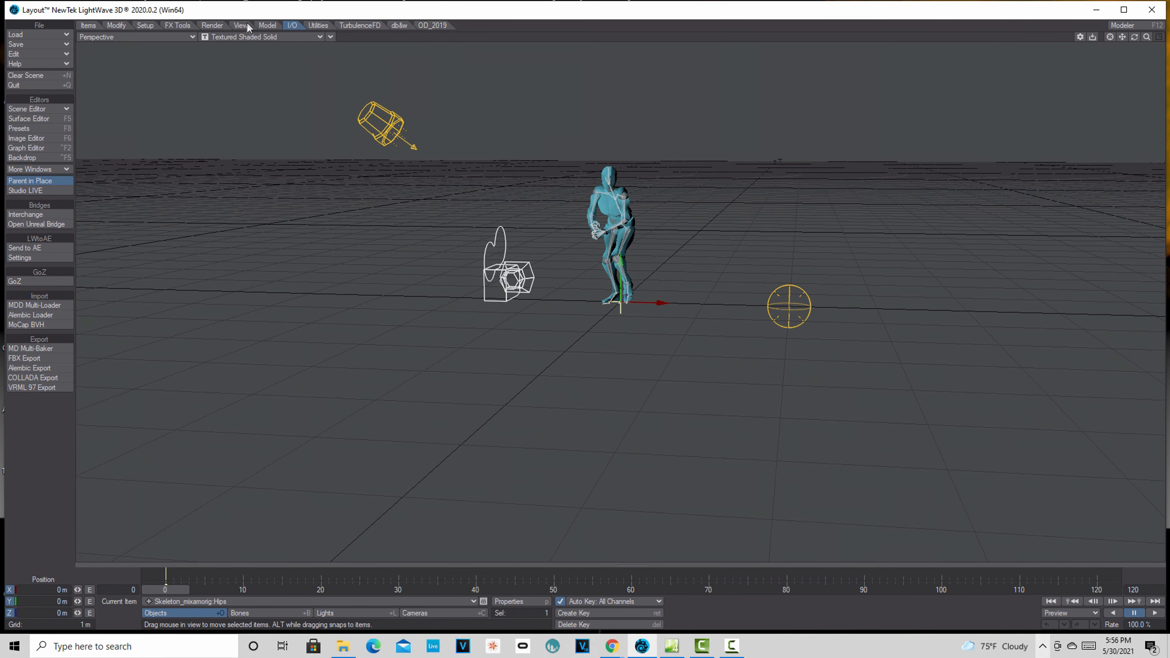
pyautogui.click(267, 25)
pyautogui.click(37, 249)
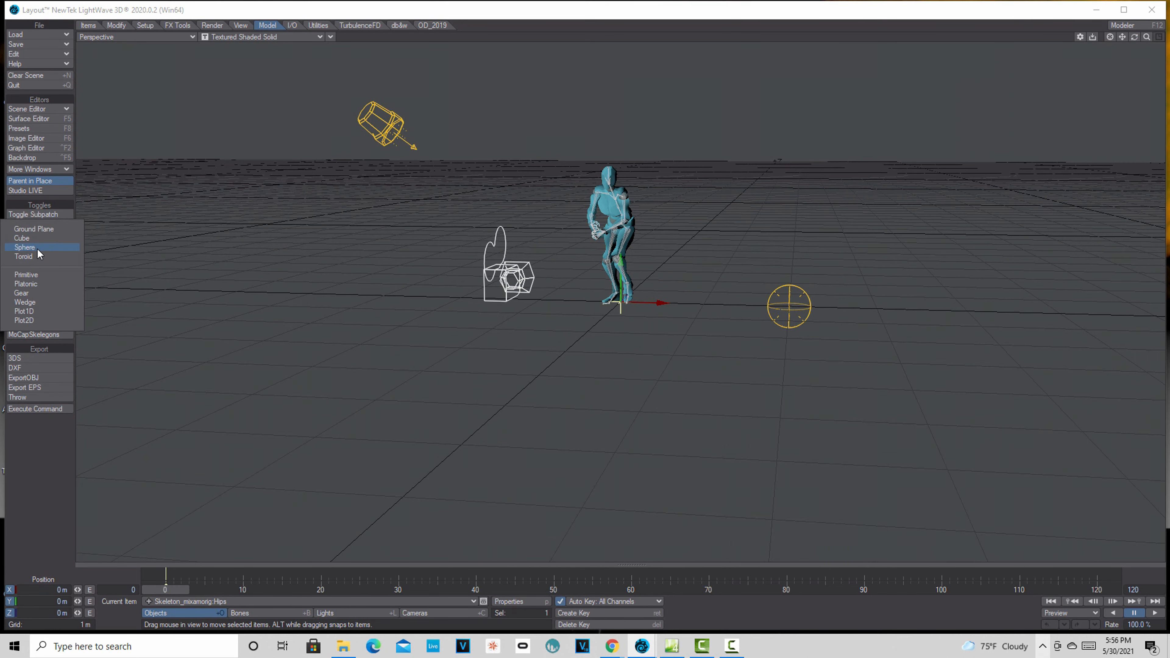
pyautogui.click(44, 249)
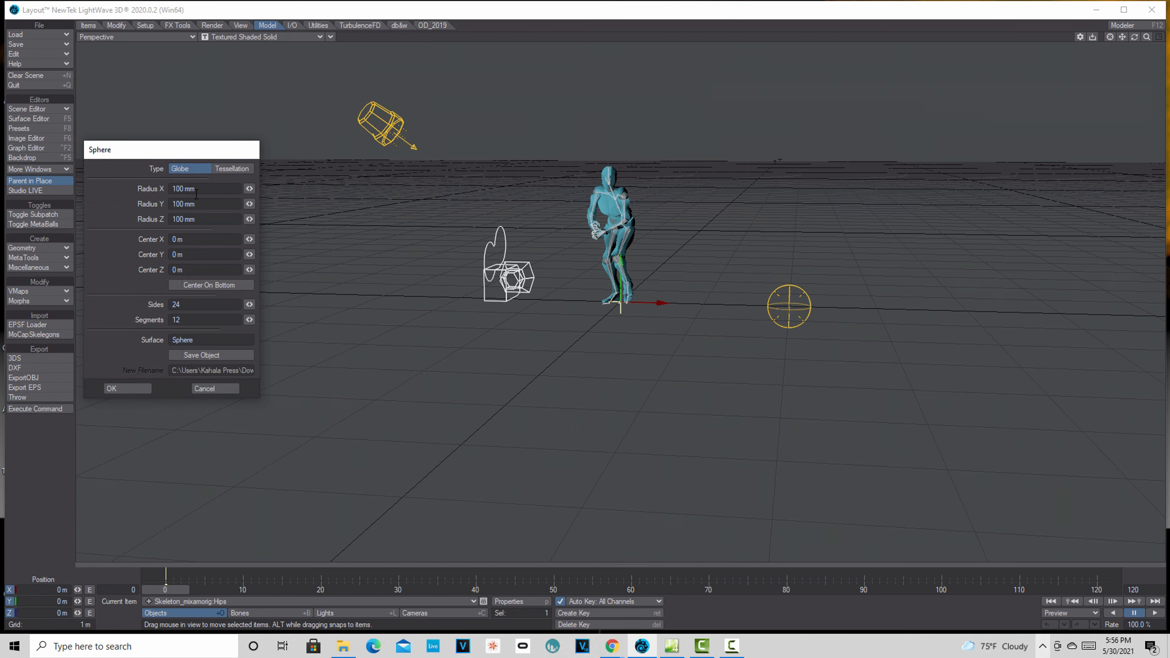
pyautogui.click(127, 389)
# Step: Move the sphere up and out in front of the figure, to about Y 711 mm and Z -1.02 m
pyautogui.moveTo(620, 258); pyautogui.dragTo(621, 199)
pyautogui.moveTo(1135, 37); pyautogui.dragTo(1044, 50)
pyautogui.moveTo(657, 241); pyautogui.dragTo(576, 247)
pyautogui.click(193, 38)
pyautogui.click(186, 27)
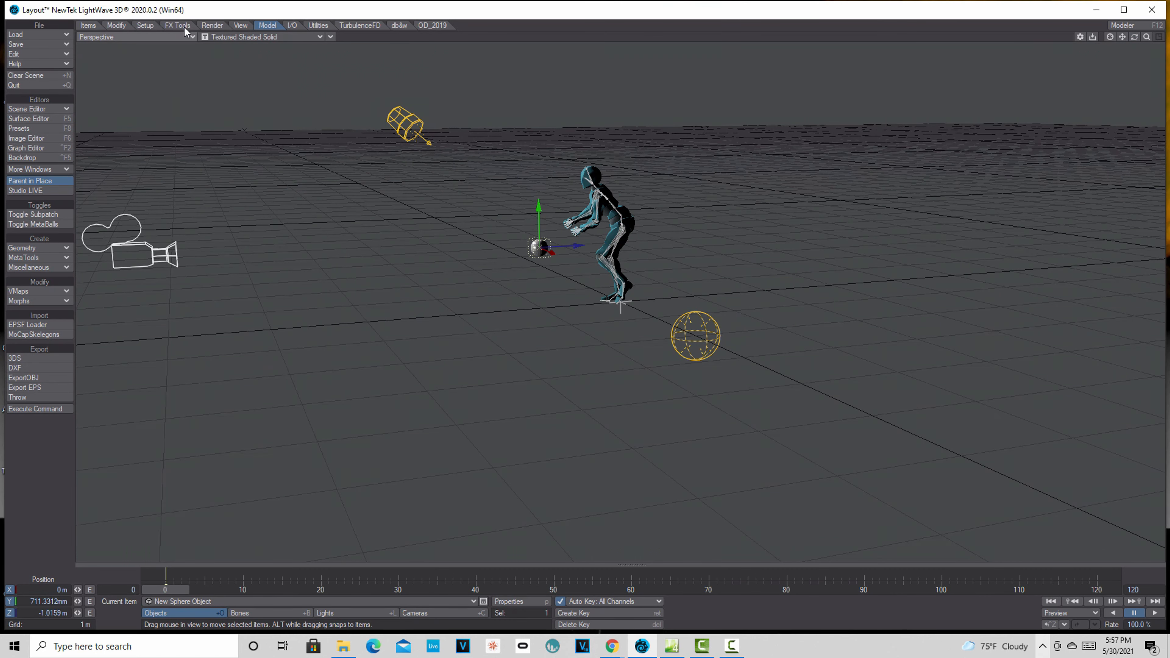
# Step: Move the sphere to the figure's hands, at about X -145 mm, Y 906 mm and Z -675 mm
pyautogui.moveTo(662, 389); pyautogui.dragTo(600, 338)
pyautogui.click(189, 37)
pyautogui.click(171, 85)
pyautogui.moveTo(1135, 36)
pyautogui.mouseDown()
pyautogui.moveTo(1138, 57)
pyautogui.moveTo(1121, 70)
pyautogui.moveTo(1129, 54)
pyautogui.mouseUp()
pyautogui.moveTo(584, 235); pyautogui.dragTo(627, 266)
pyautogui.moveTo(1135, 37); pyautogui.dragTo(764, 197)
pyautogui.moveTo(572, 236); pyautogui.dragTo(583, 236)
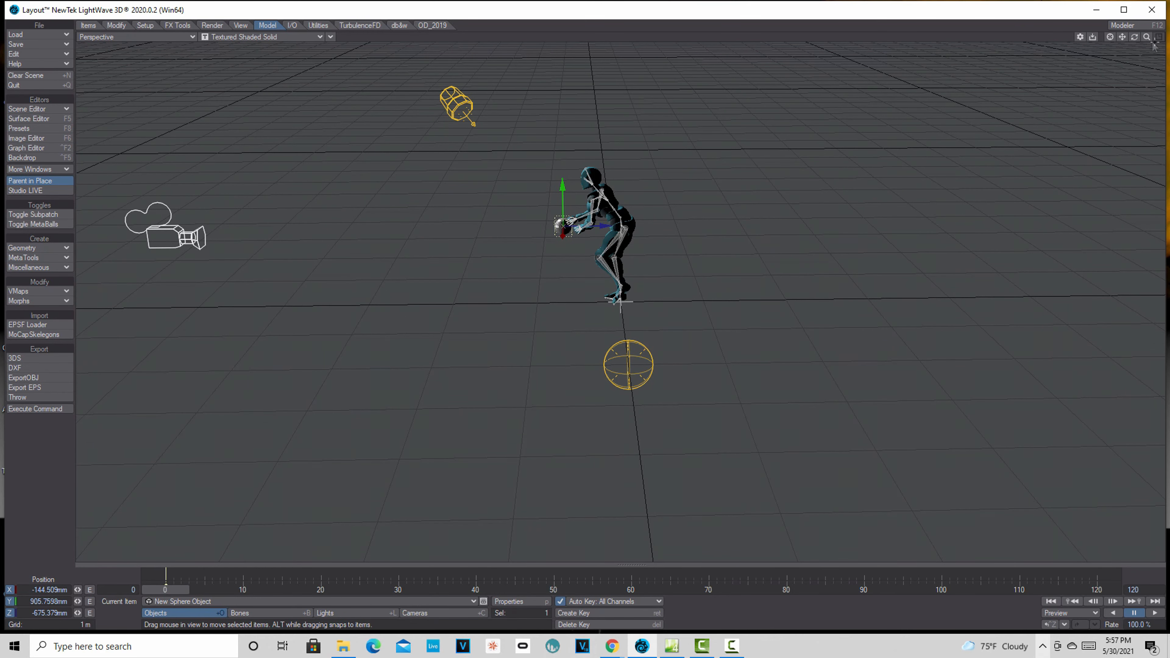
# Step: Fine-tune the sphere's placement between the hands to about X -202 mm and Y 924 mm
pyautogui.moveTo(1135, 37)
pyautogui.mouseDown()
pyautogui.moveTo(1164, 31)
pyautogui.moveTo(1133, 13)
pyautogui.moveTo(1105, 101)
pyautogui.moveTo(1115, 34)
pyautogui.moveTo(1165, 37)
pyautogui.moveTo(1149, 37)
pyautogui.mouseUp()
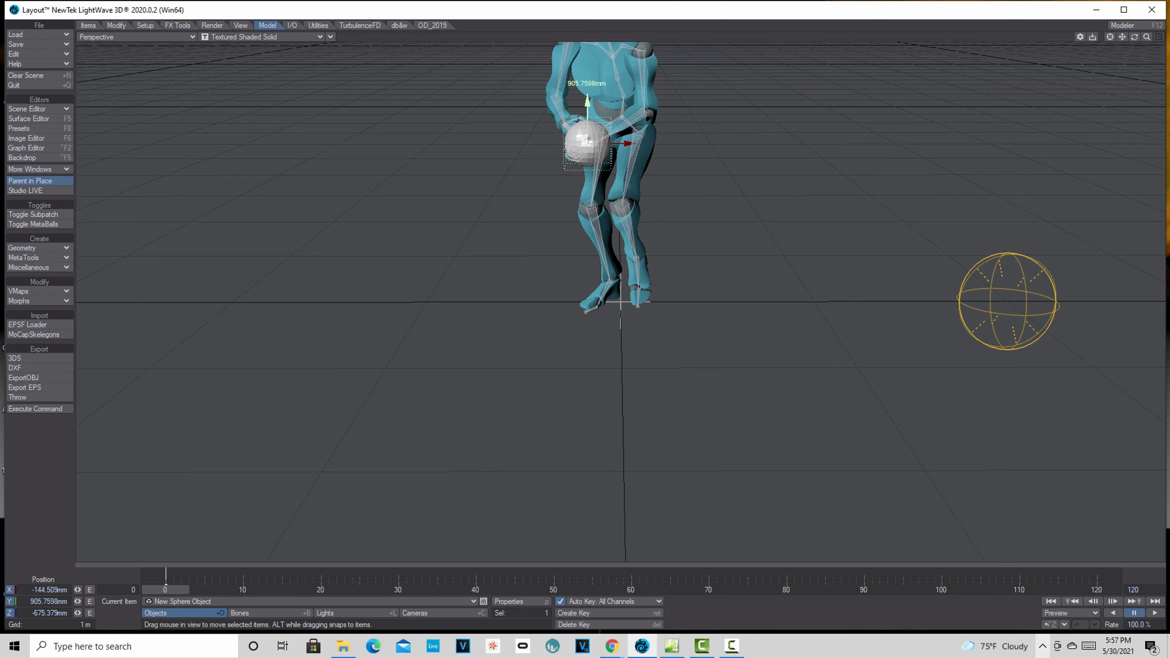
pyautogui.moveTo(587, 140); pyautogui.dragTo(573, 140)
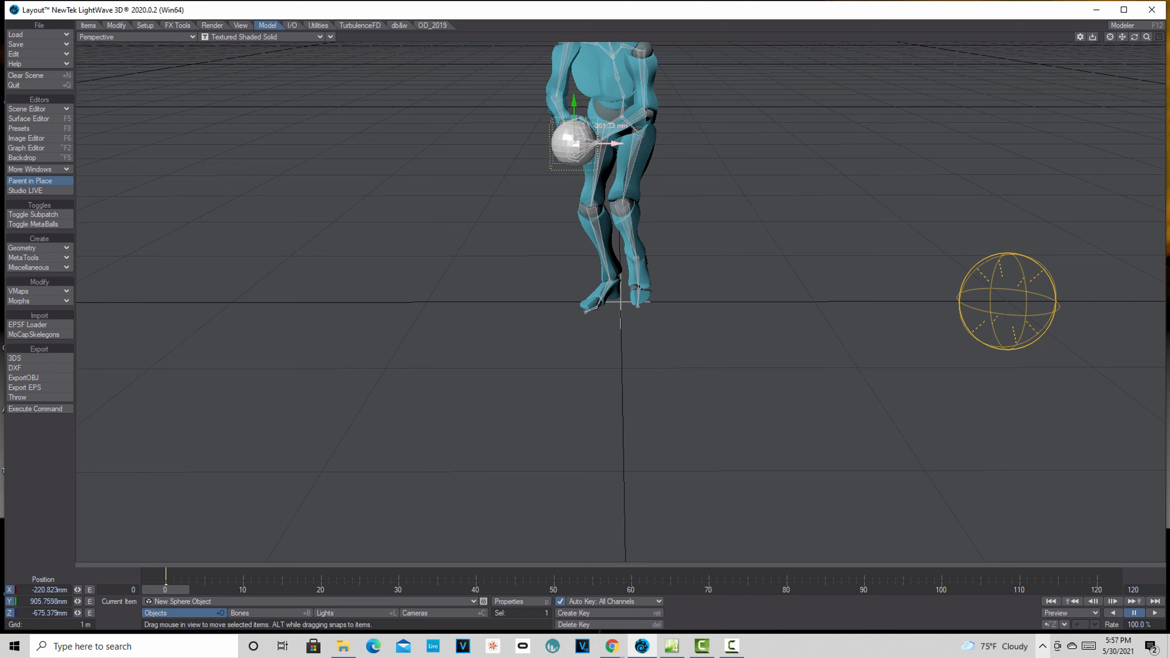
pyautogui.moveTo(1135, 37); pyautogui.dragTo(1060, 41)
pyautogui.moveTo(471, 98)
pyautogui.mouseDown()
pyautogui.moveTo(472, 82)
pyautogui.moveTo(472, 96)
pyautogui.mouseUp()
pyautogui.moveTo(1134, 38); pyautogui.dragTo(1166, 40)
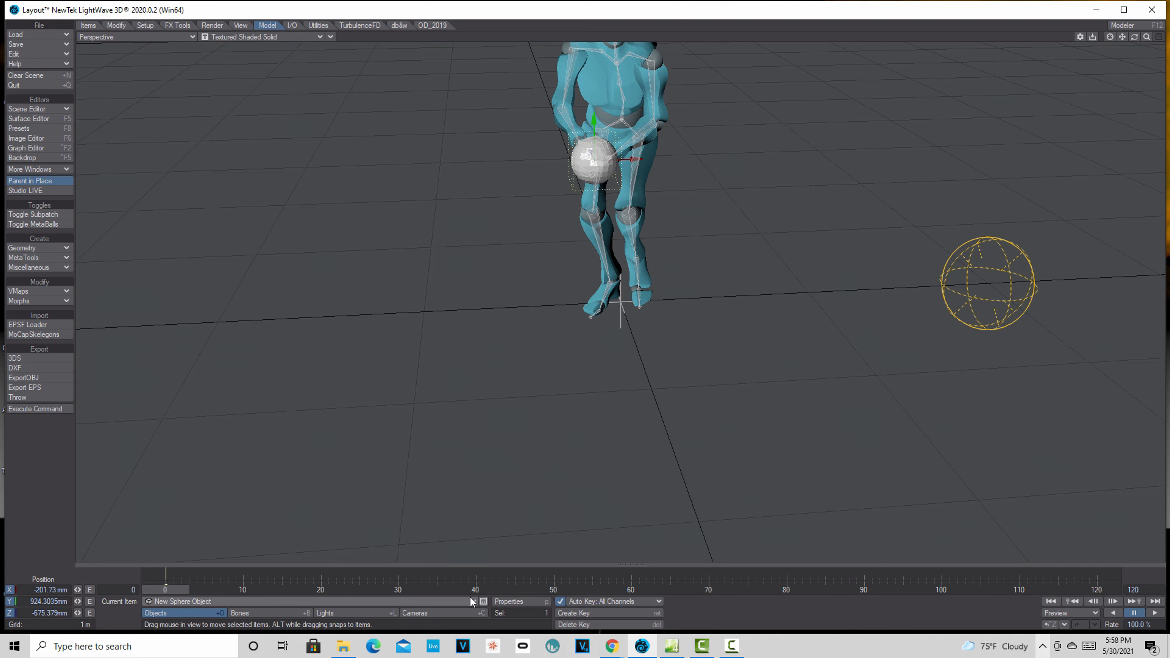
# Step: Add the Dynamic (Keyable) Parent modifier to the sphere's motion options
pyautogui.press('m')
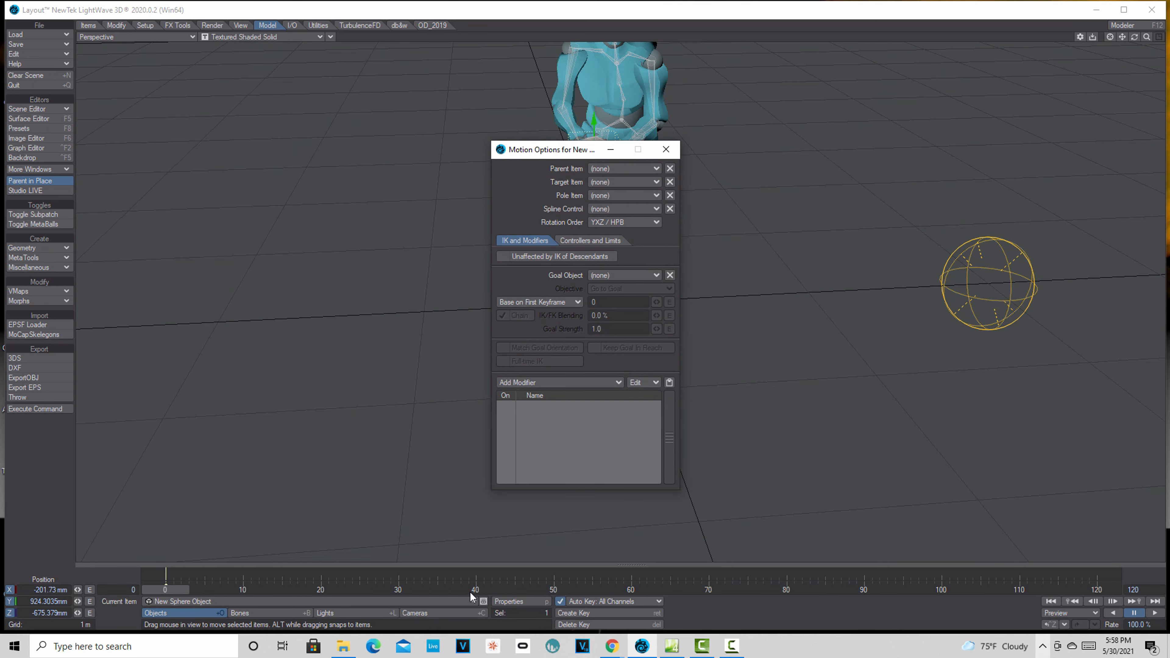
pyautogui.click(615, 383)
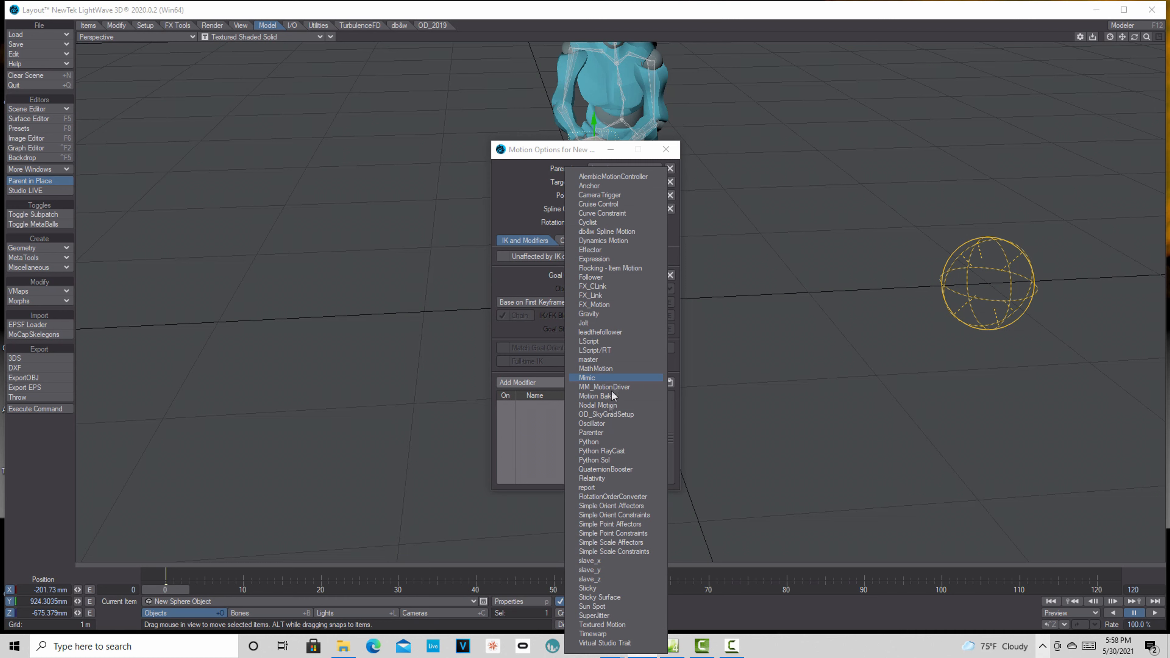
pyautogui.click(616, 379)
# Step: Parent the sphere at frame 0 to the RightHandMiddle1 cluster's Hips entry in the dynamic parent settings, keeping initial position and rotation
pyautogui.doubleClick(593, 408)
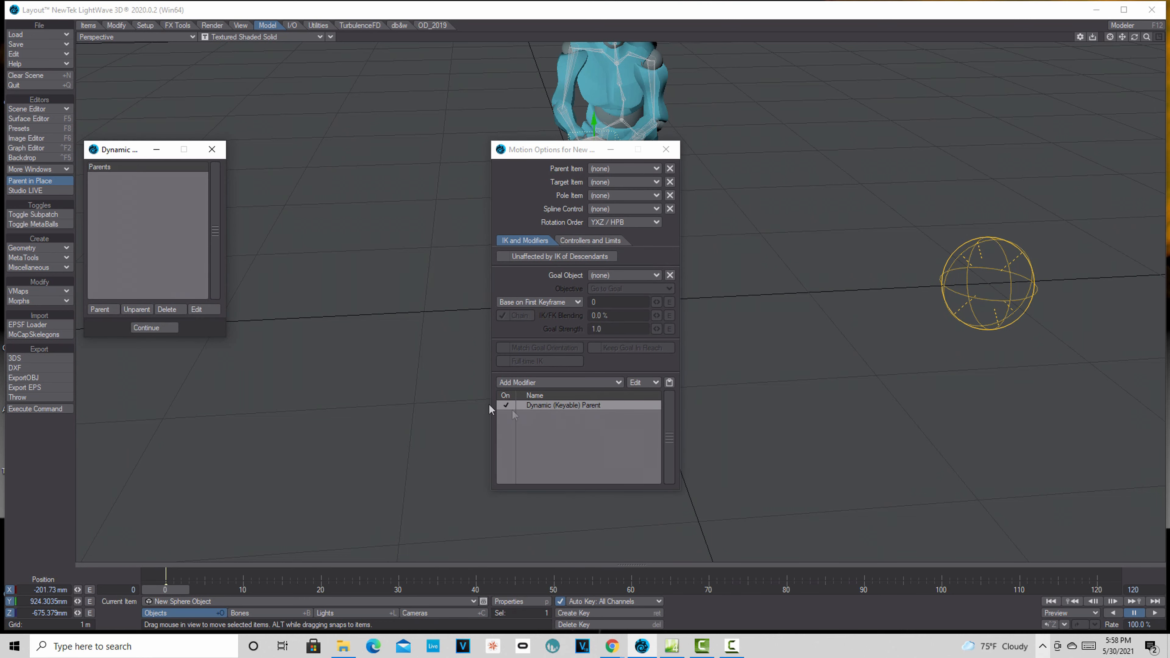
pyautogui.click(108, 308)
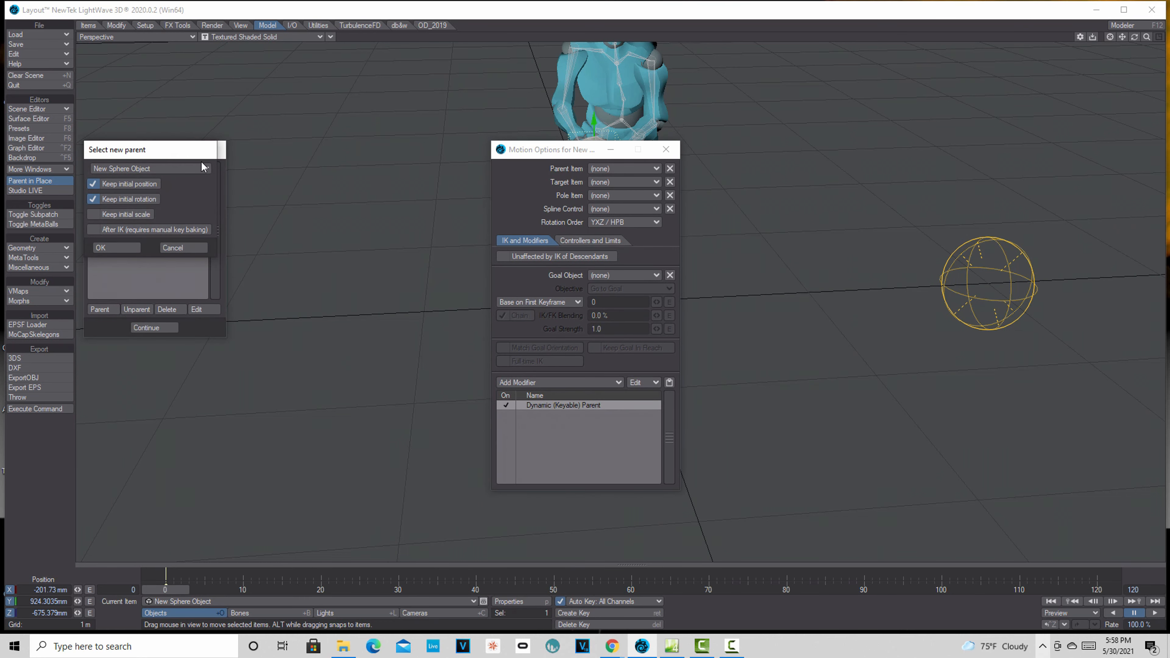
pyautogui.click(204, 170)
pyautogui.scroll(15, 236, 187)
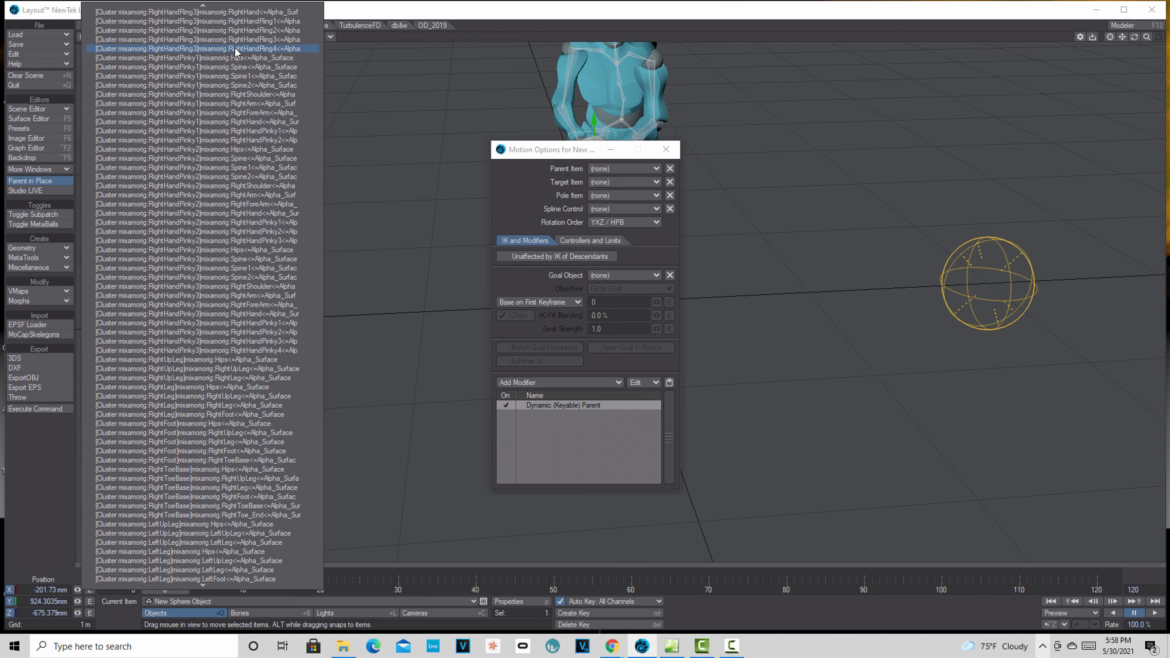
pyautogui.scroll(15, 210, 46)
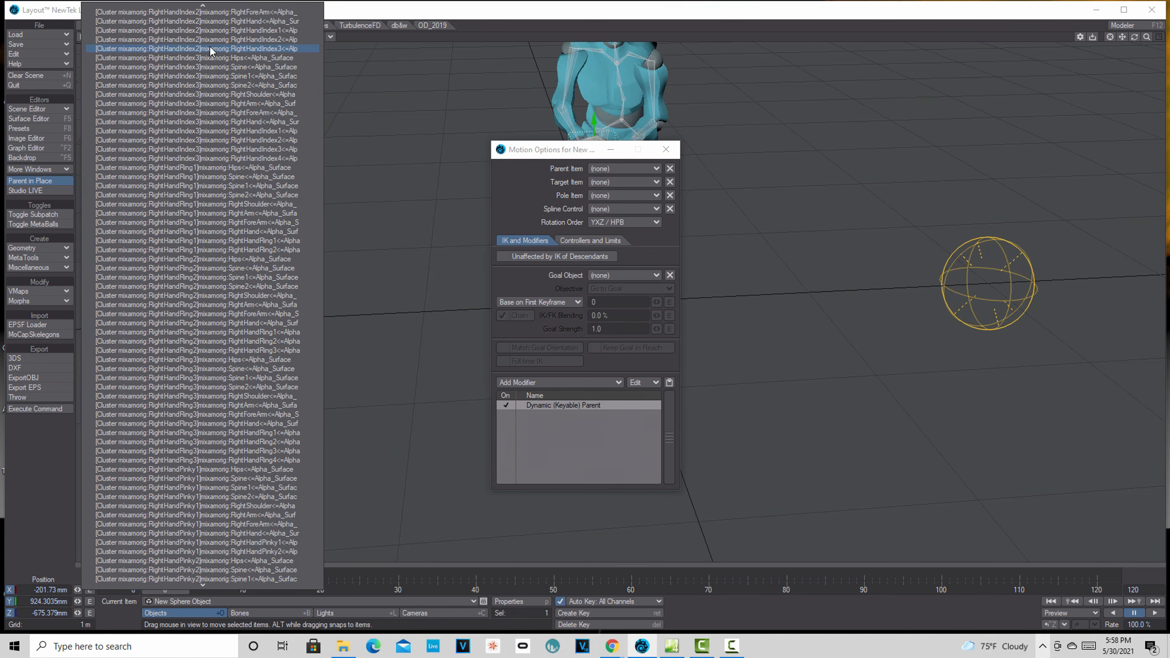
pyautogui.scroll(10, 208, 65)
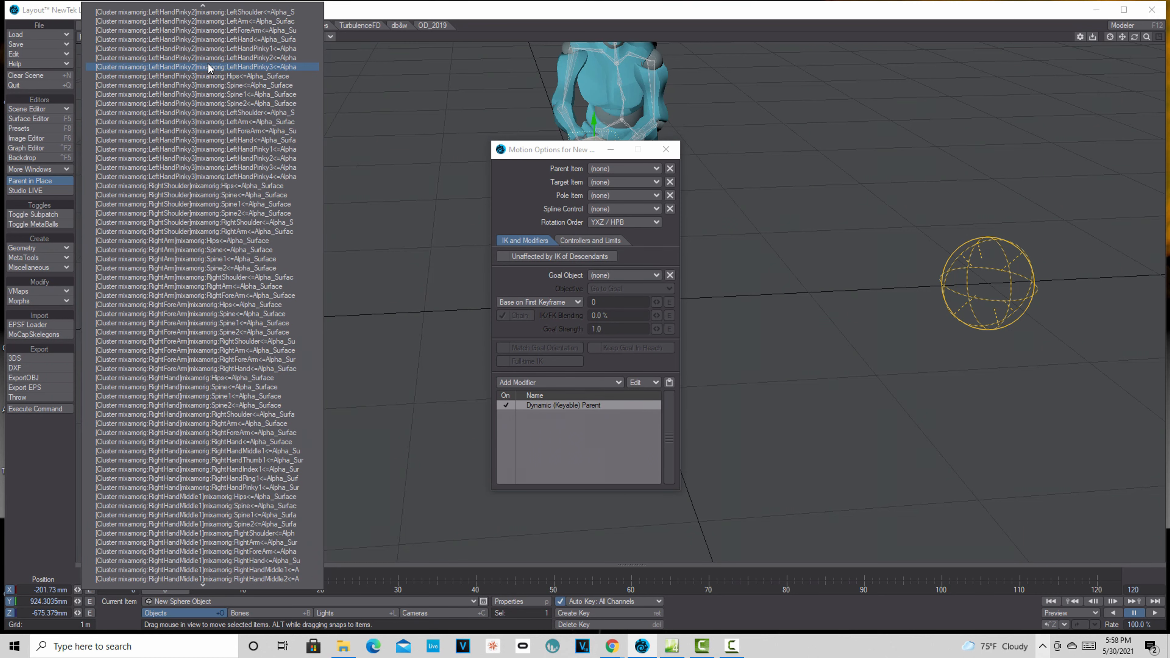
pyautogui.scroll(-10, 212, 342)
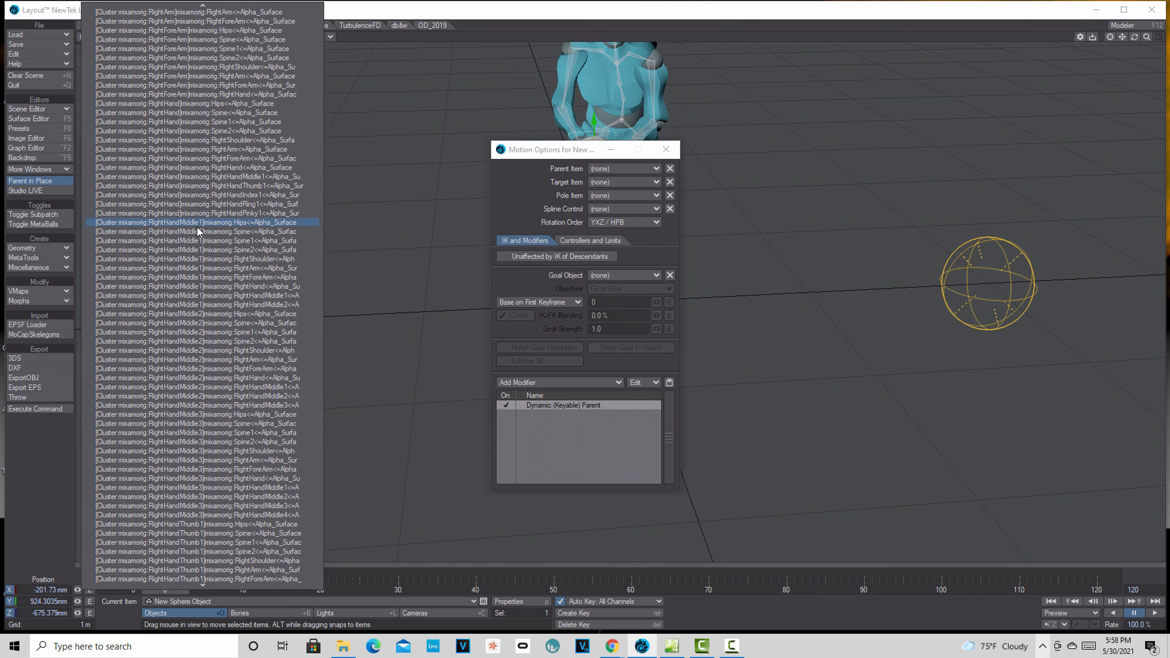
pyautogui.click(239, 222)
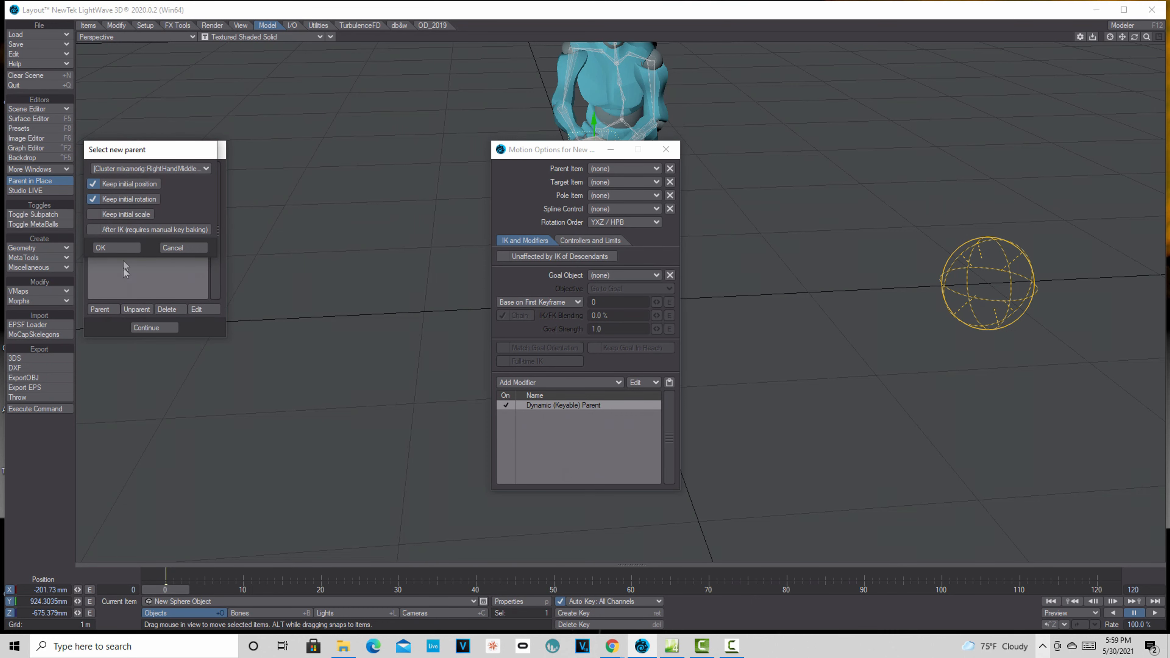
pyautogui.click(156, 330)
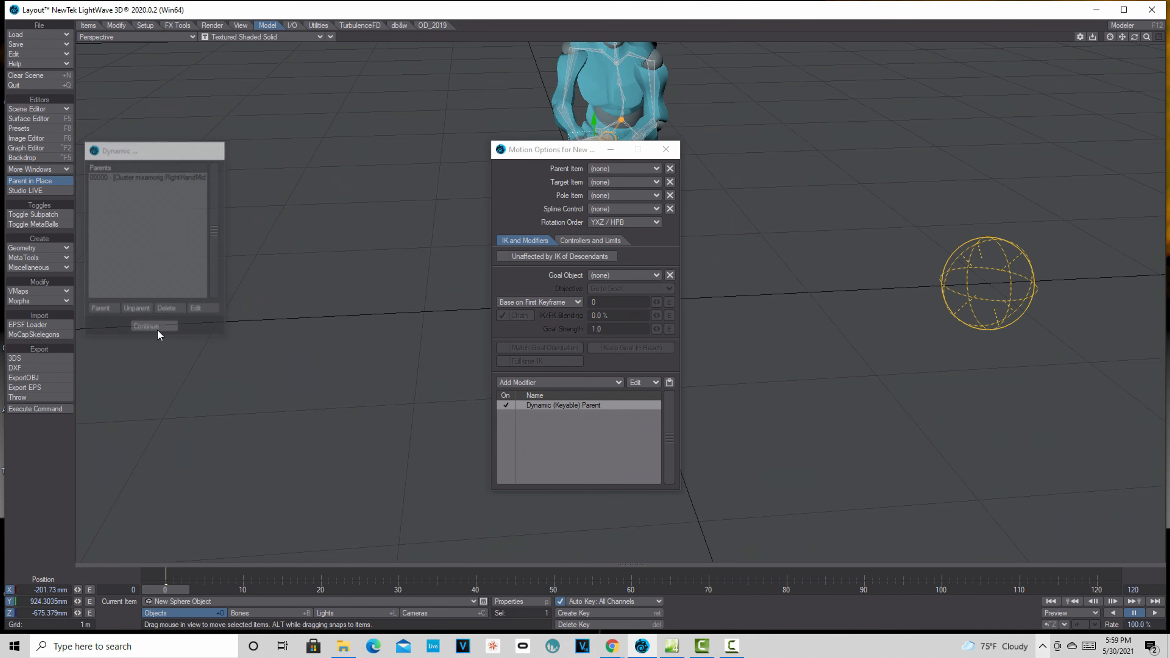
pyautogui.click(671, 149)
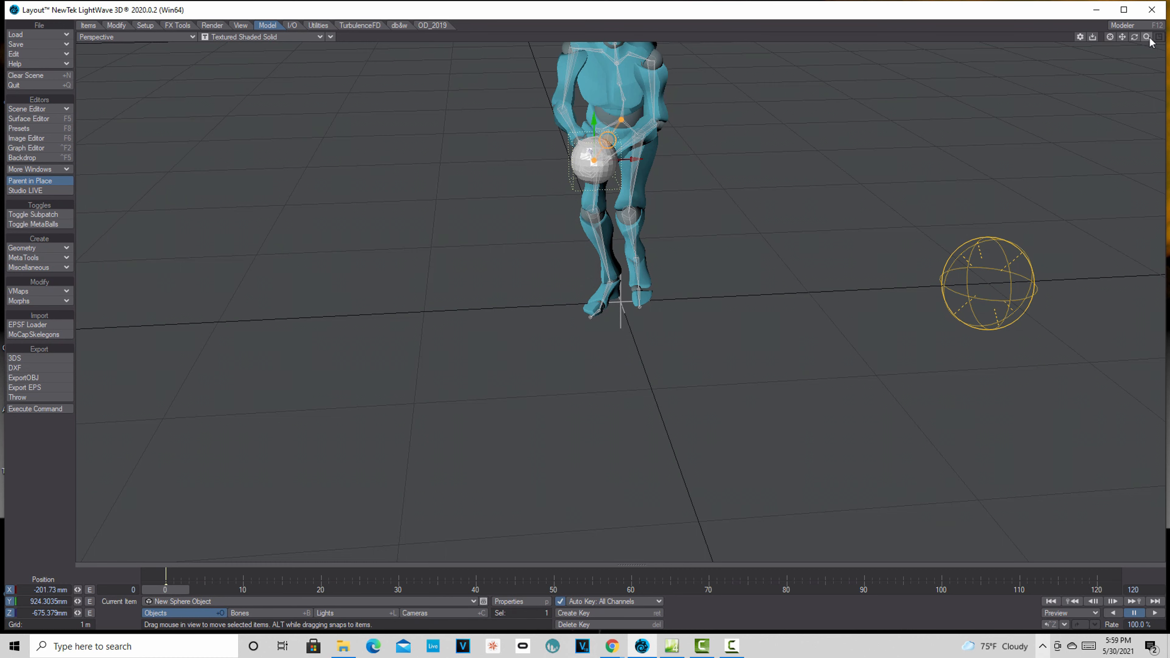
# Step: Play the animation to check how the sphere follows the character, and return to frame 0
pyautogui.moveTo(1146, 41); pyautogui.dragTo(1162, 619)
pyautogui.click(1160, 615)
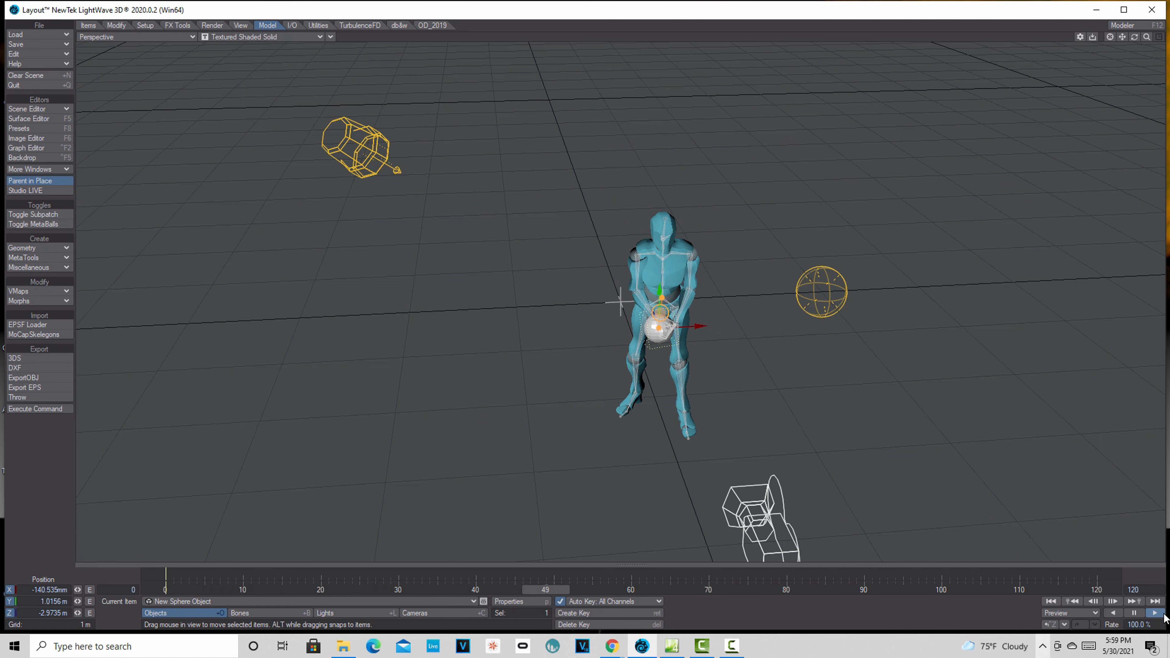
pyautogui.click(1050, 602)
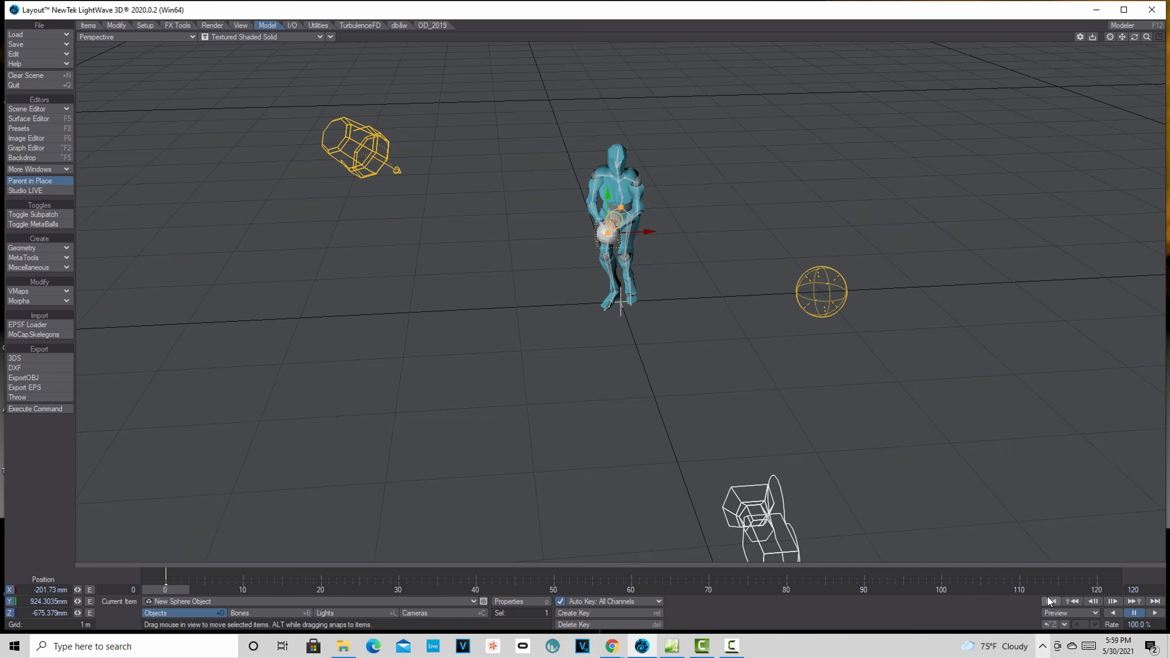
# Step: Delete the RightHandMiddle1 parent entry from the sphere's Dynamic (Keyable) Parent modifier
pyautogui.press('m')
pyautogui.click(560, 407)
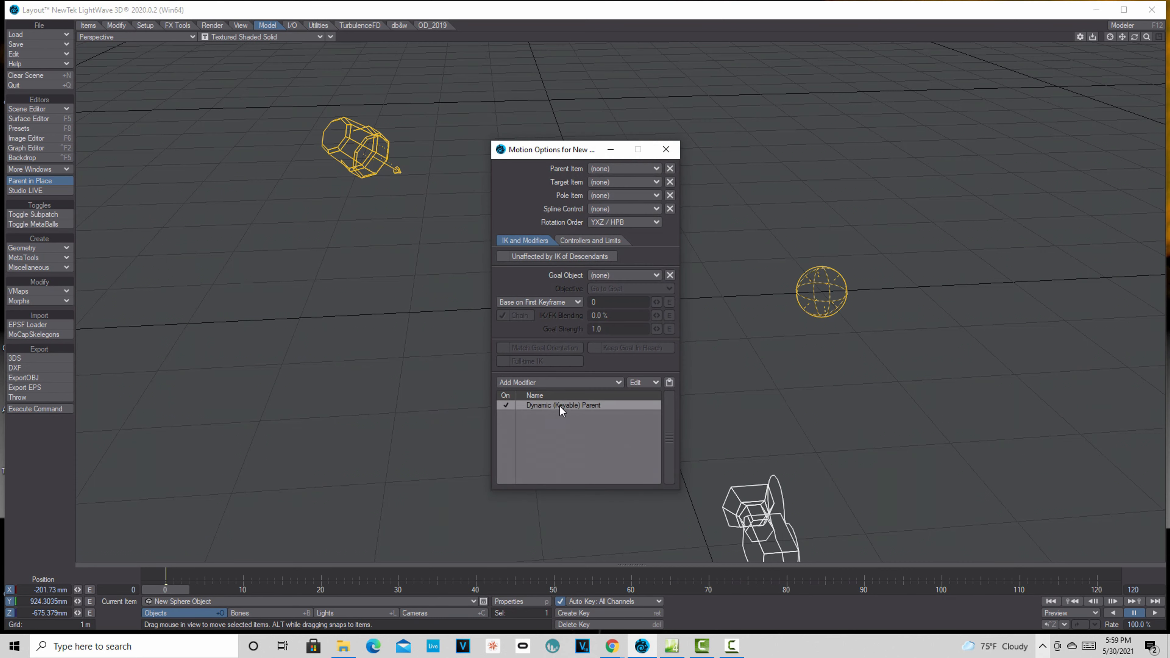
pyautogui.doubleClick(562, 405)
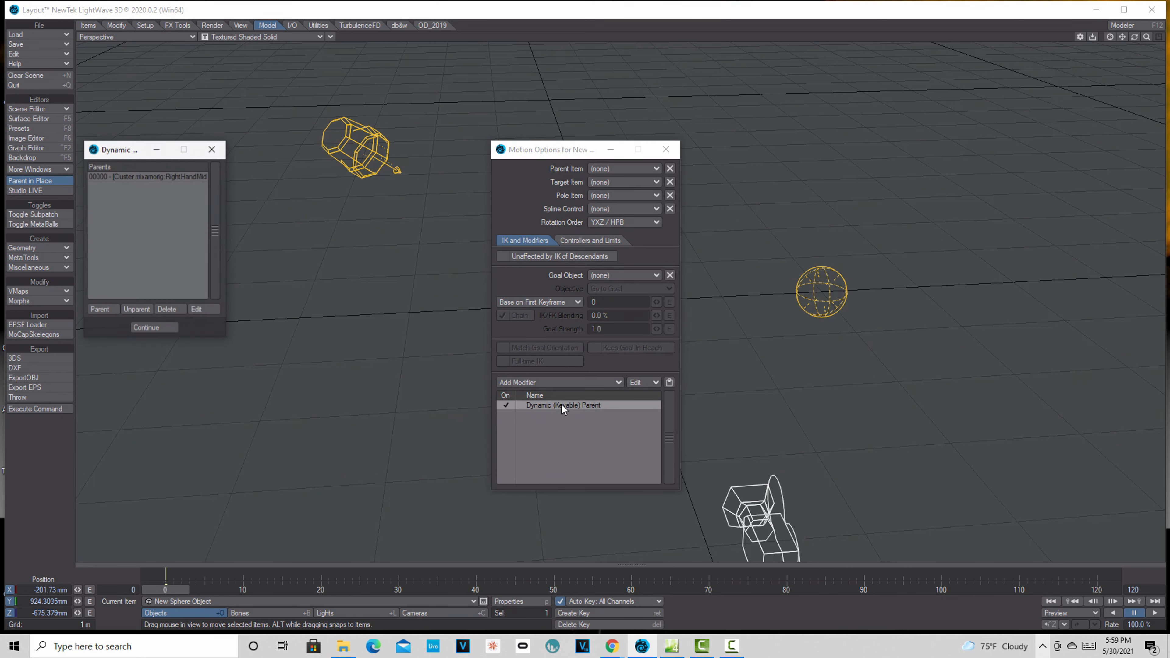
pyautogui.click(166, 310)
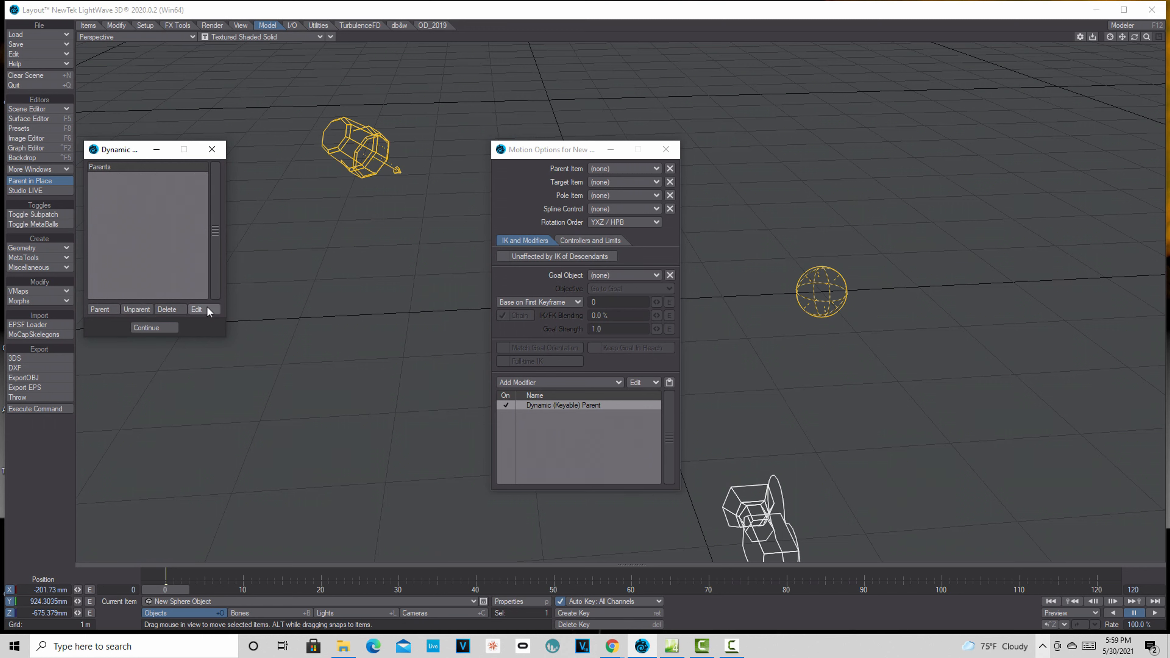
# Step: Parent the sphere at frame 0 to the skeleton's mixamorig:RightHandThumb1 bone in the dynamic parent settings, keeping initial position and rotation
pyautogui.click(212, 149)
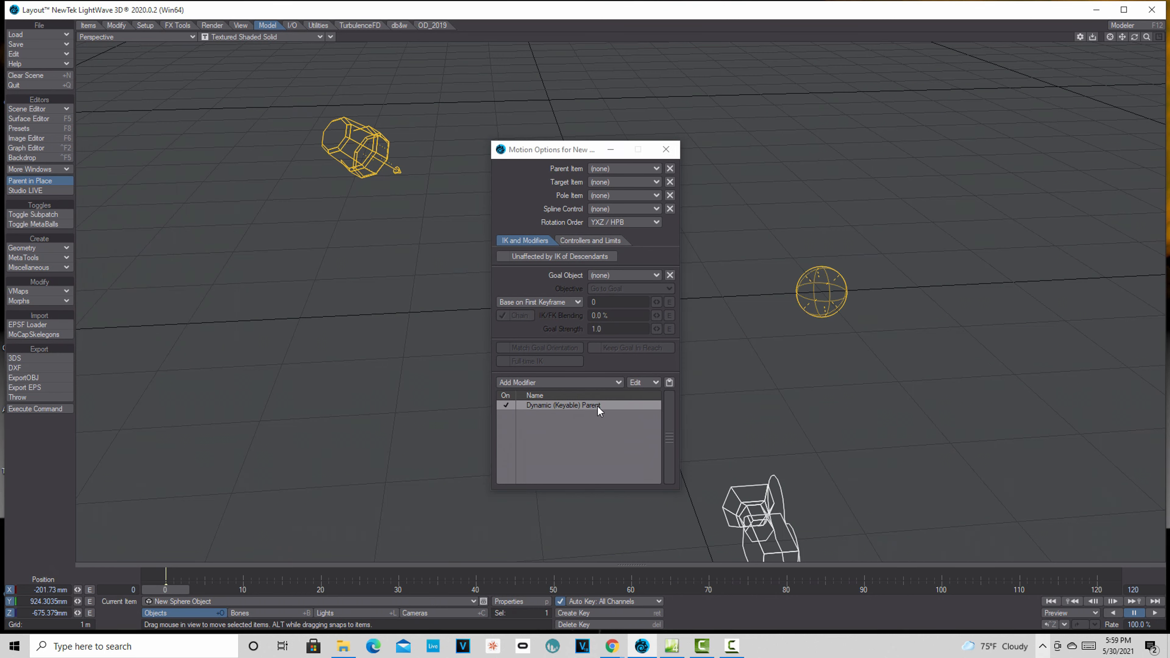
pyautogui.doubleClick(598, 406)
pyautogui.click(112, 308)
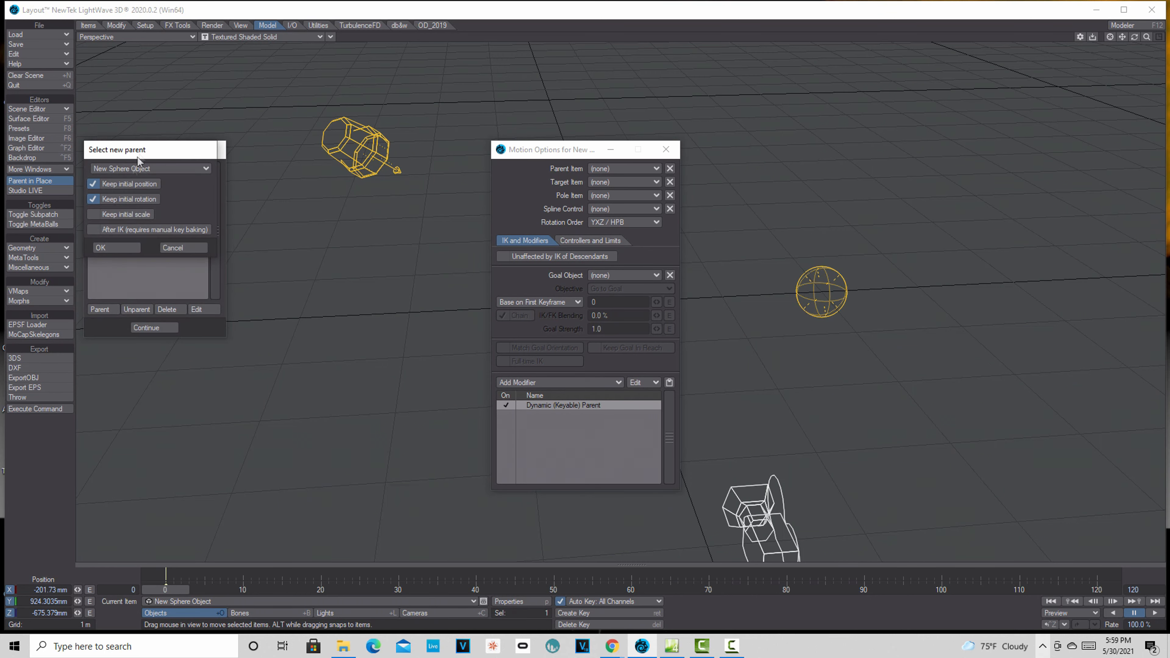
pyautogui.click(192, 170)
pyautogui.scroll(15, 192, 170)
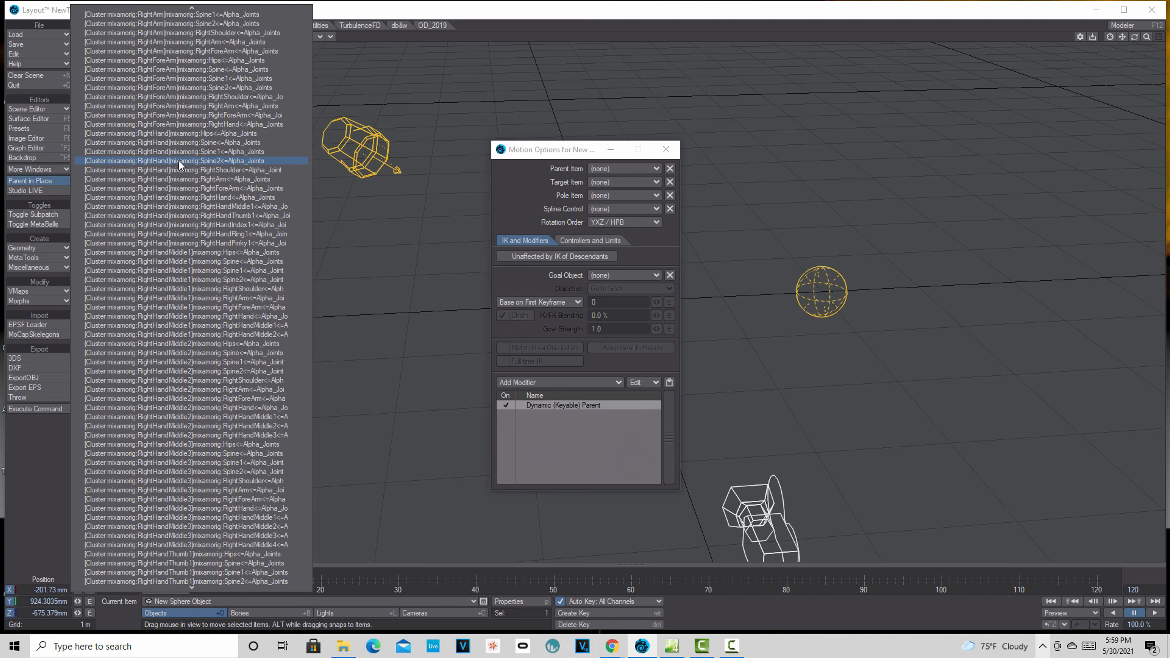
pyautogui.scroll(-10, 178, 173)
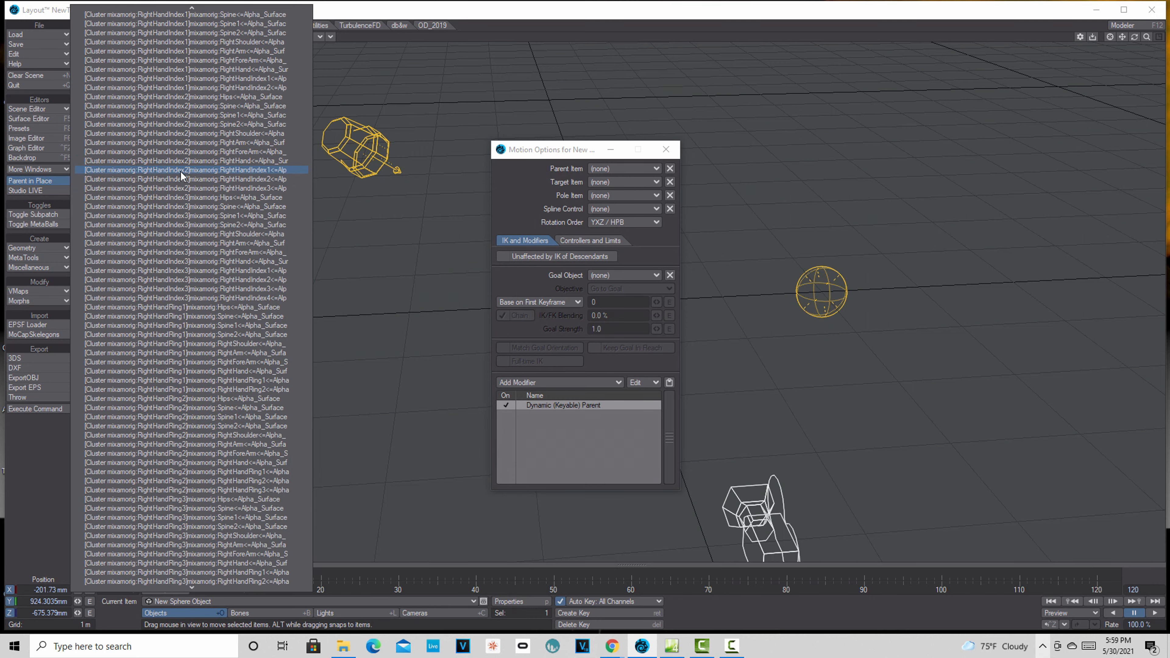
pyautogui.scroll(12, 182, 173)
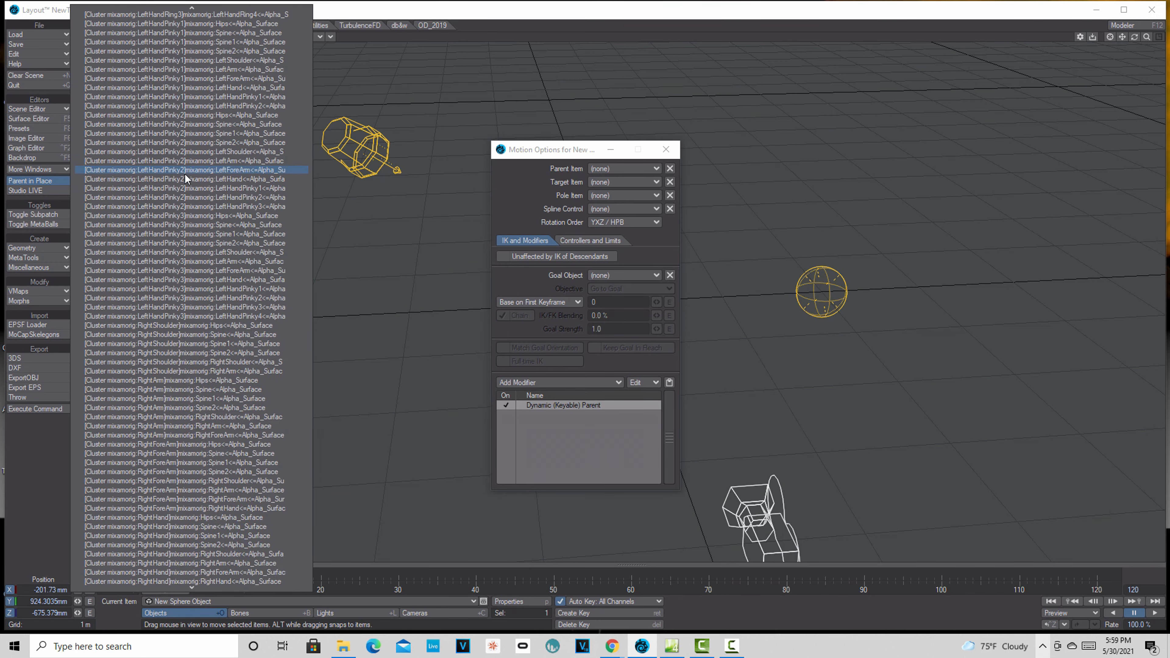
pyautogui.scroll(20, 184, 174)
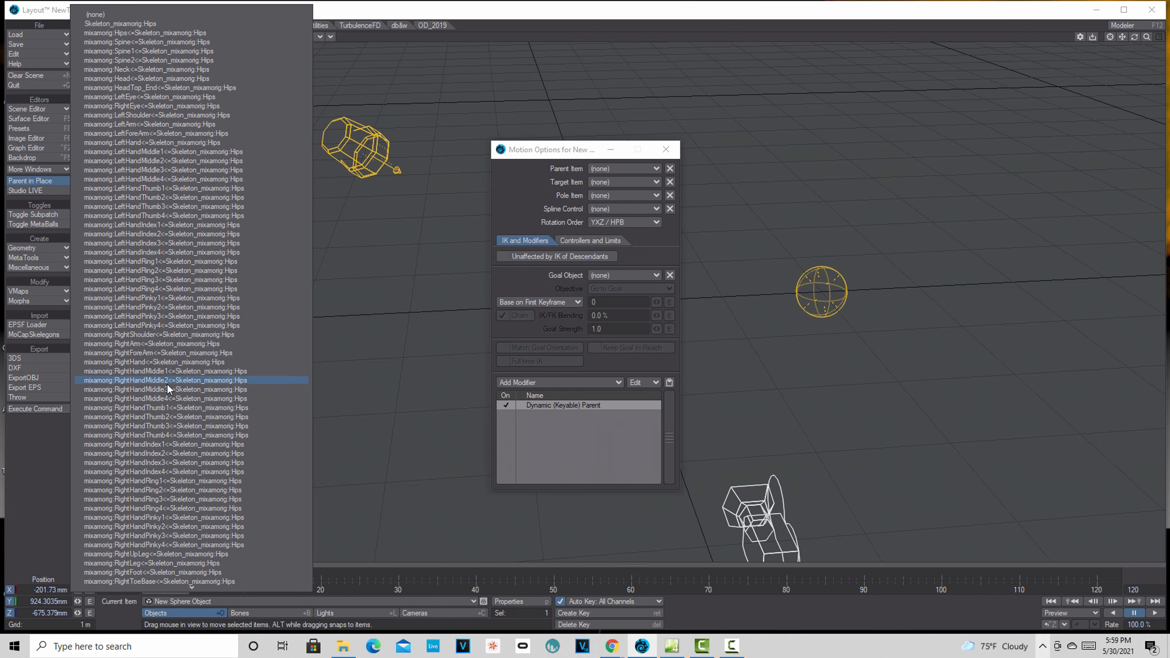
pyautogui.click(162, 408)
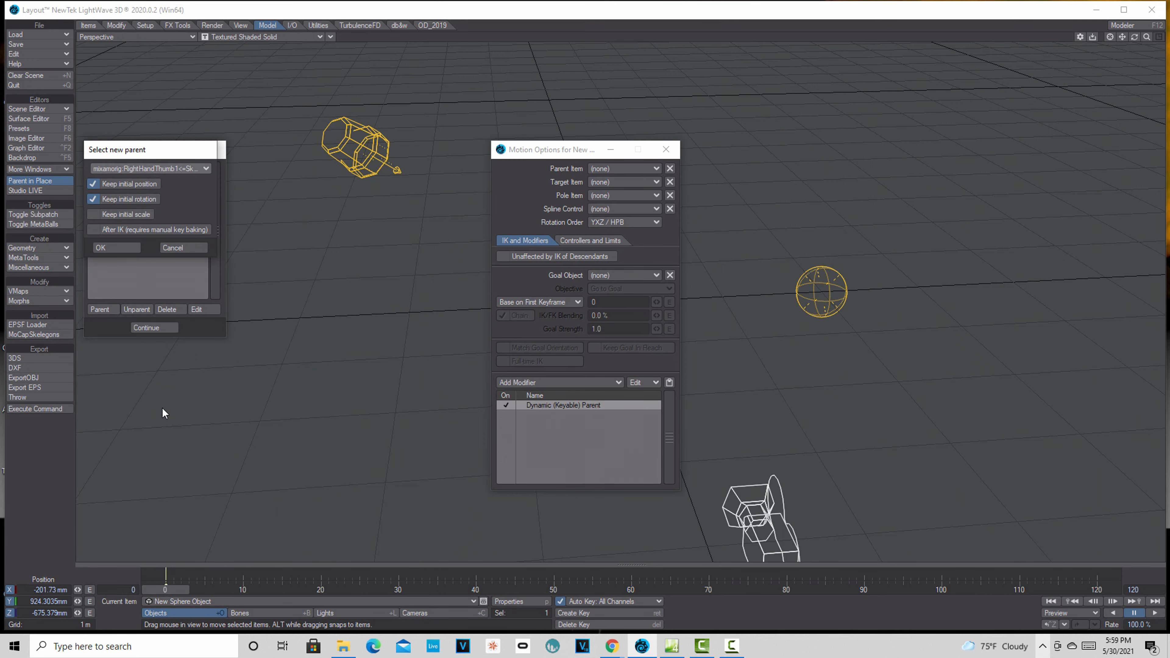
pyautogui.click(112, 243)
pyautogui.click(611, 149)
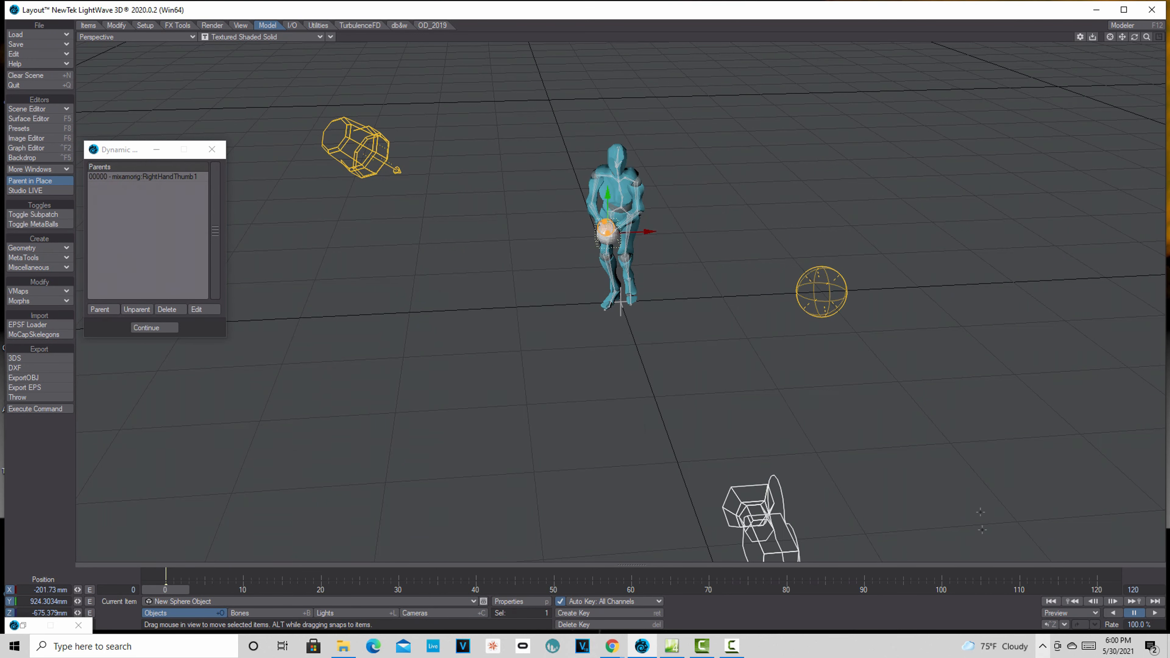
# Step: Play the animation to check how the sphere follows the right thumb bone, and return to frame 0
pyautogui.click(1155, 613)
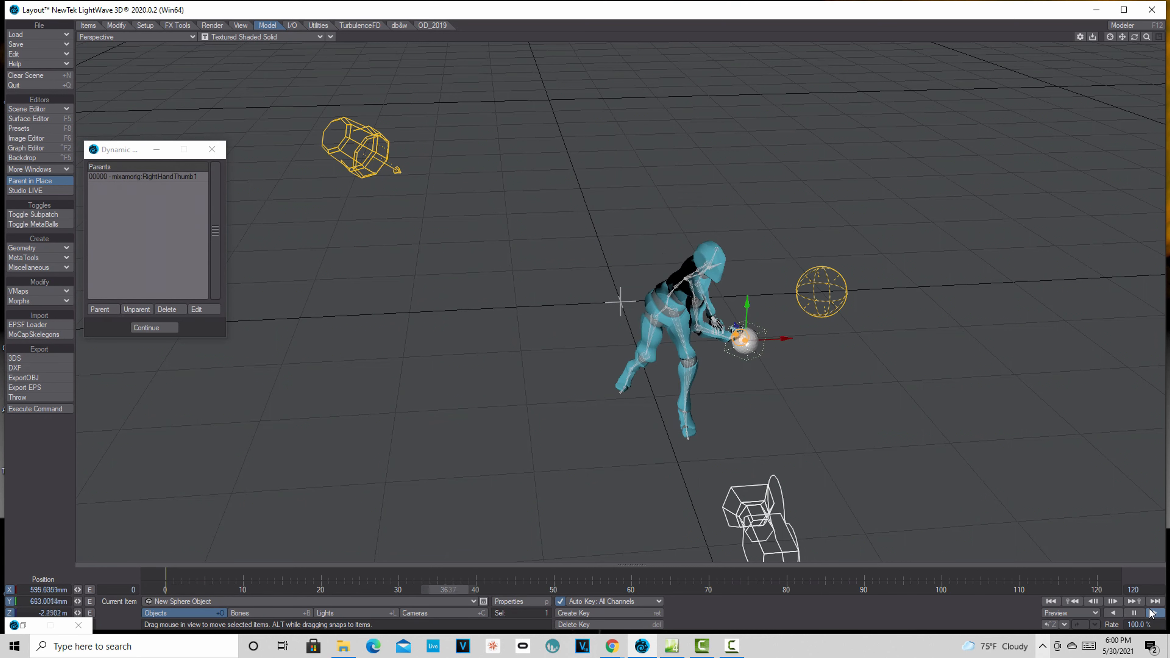
pyautogui.click(1051, 601)
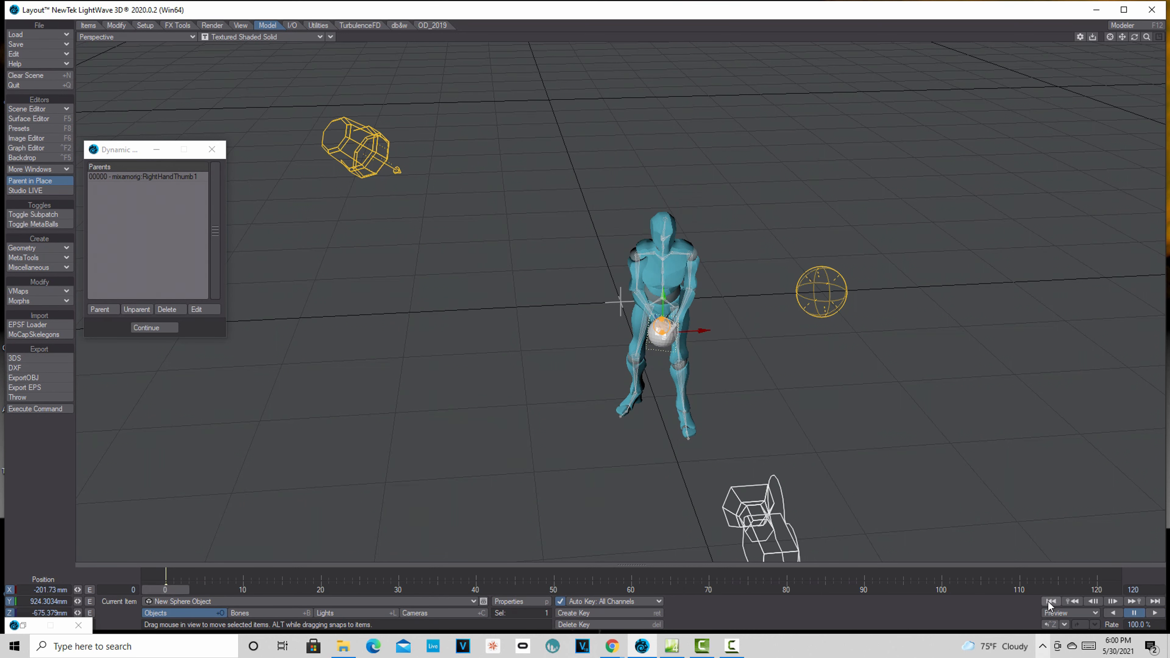
pyautogui.click(1155, 613)
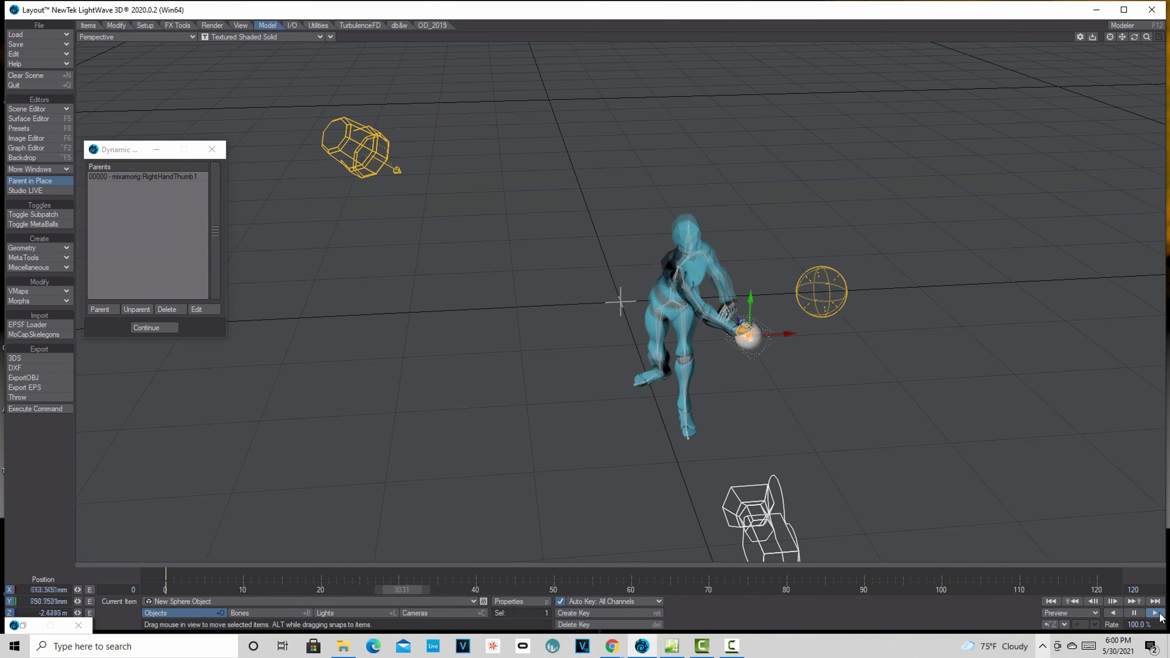
pyautogui.click(1072, 602)
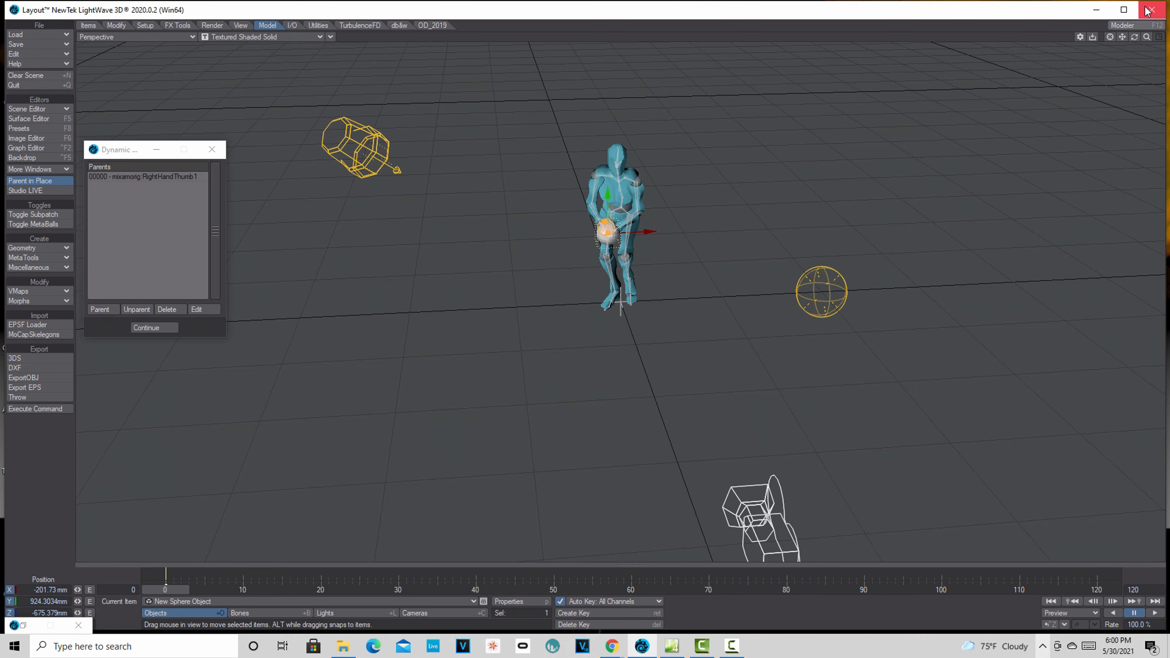
# Step: Unparent the sphere at frame 28 in the dynamic parent settings and close them
pyautogui.moveTo(649, 237)
pyautogui.keyDown('alt'); pyautogui.mouseDown()
pyautogui.moveTo(576, 208)
pyautogui.moveTo(548, 216)
pyautogui.moveTo(631, 237)
pyautogui.mouseUp(); pyautogui.keyUp('alt')
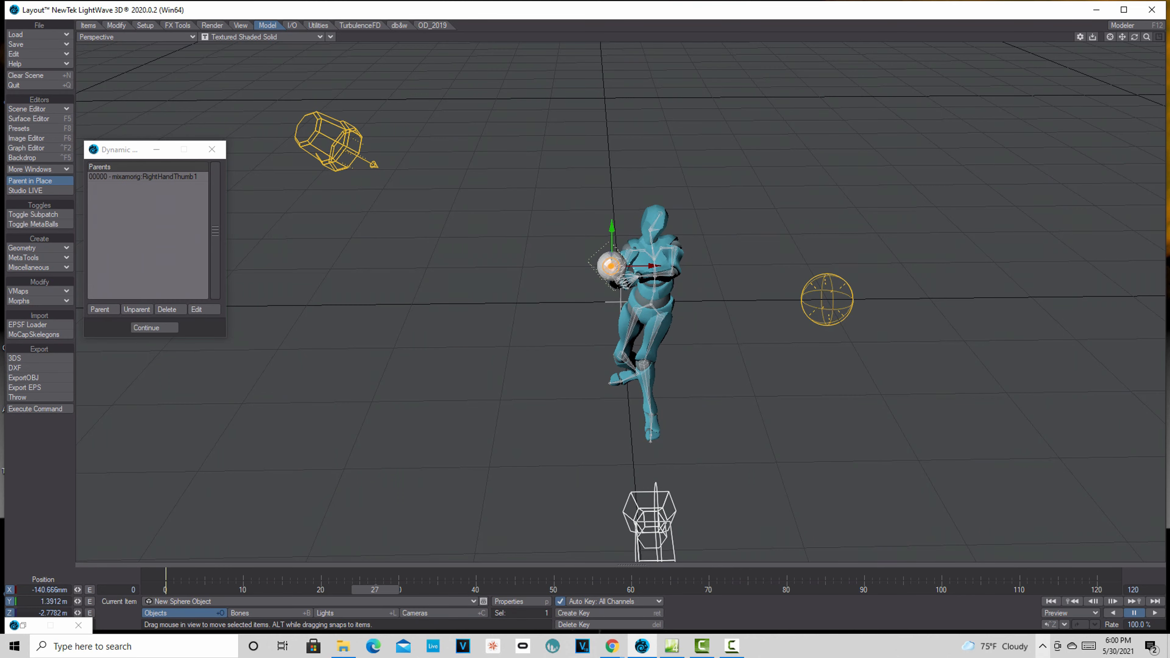
pyautogui.moveTo(1134, 37)
pyautogui.mouseDown()
pyautogui.moveTo(1124, 9)
pyautogui.moveTo(1110, 20)
pyautogui.moveTo(1137, 44)
pyautogui.mouseUp()
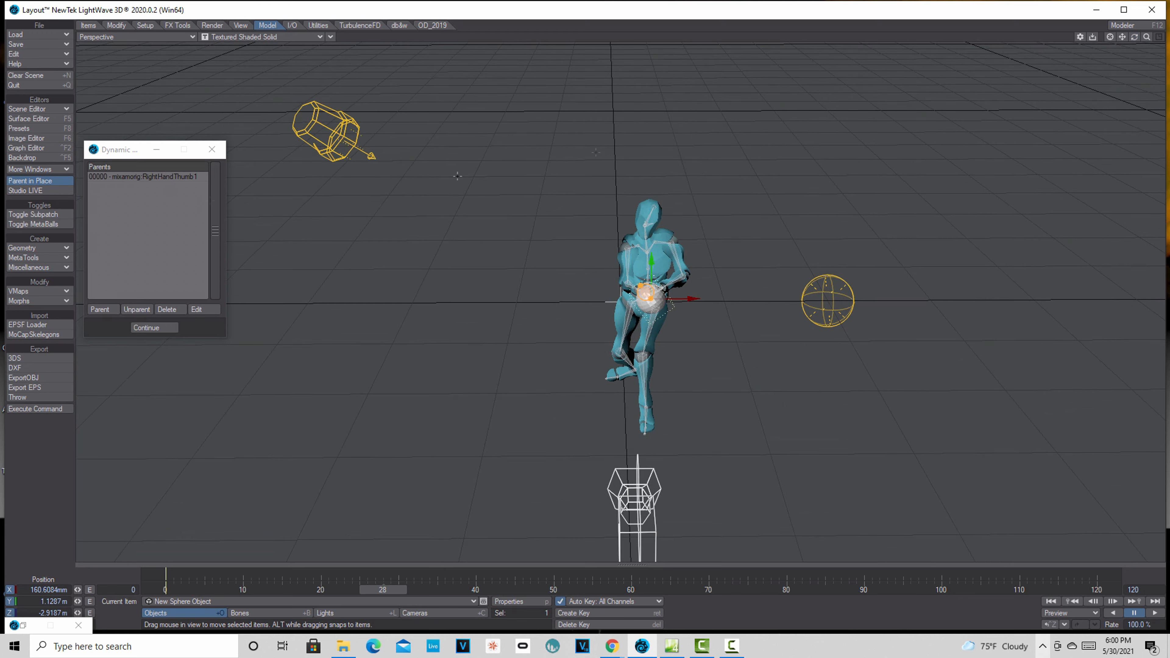
pyautogui.click(137, 308)
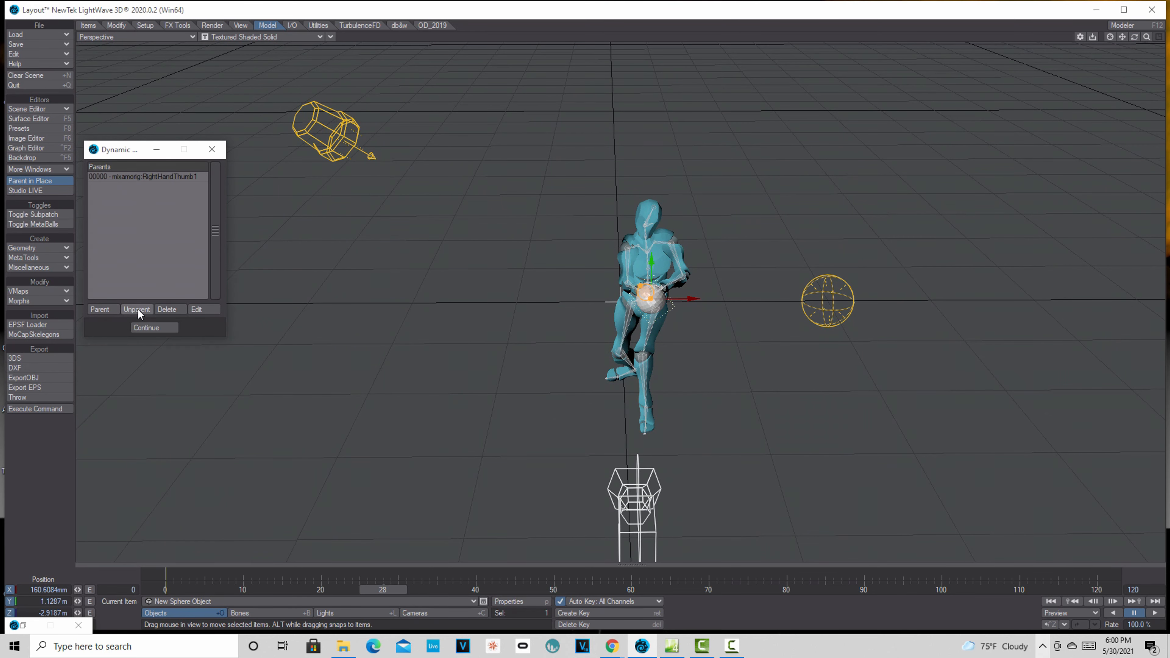
pyautogui.click(146, 328)
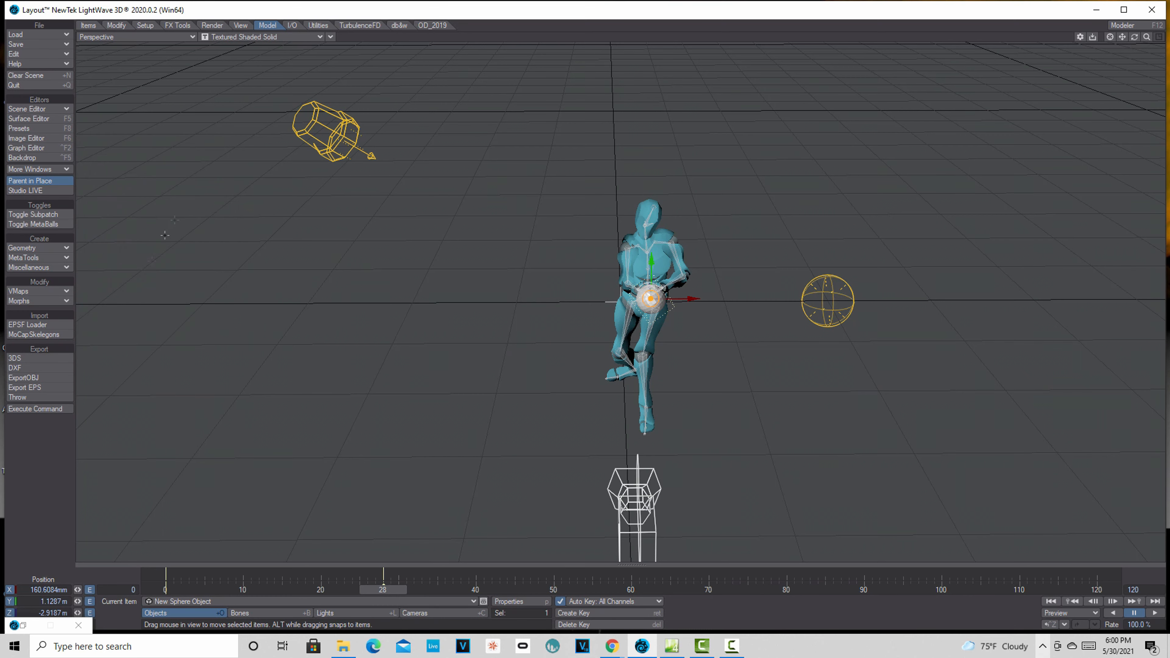
# Step: At frame 31, move the sphere away from the character in the Top view to about X 1.48 m, Z -7.70 m
pyautogui.moveTo(386, 590); pyautogui.dragTo(405, 590)
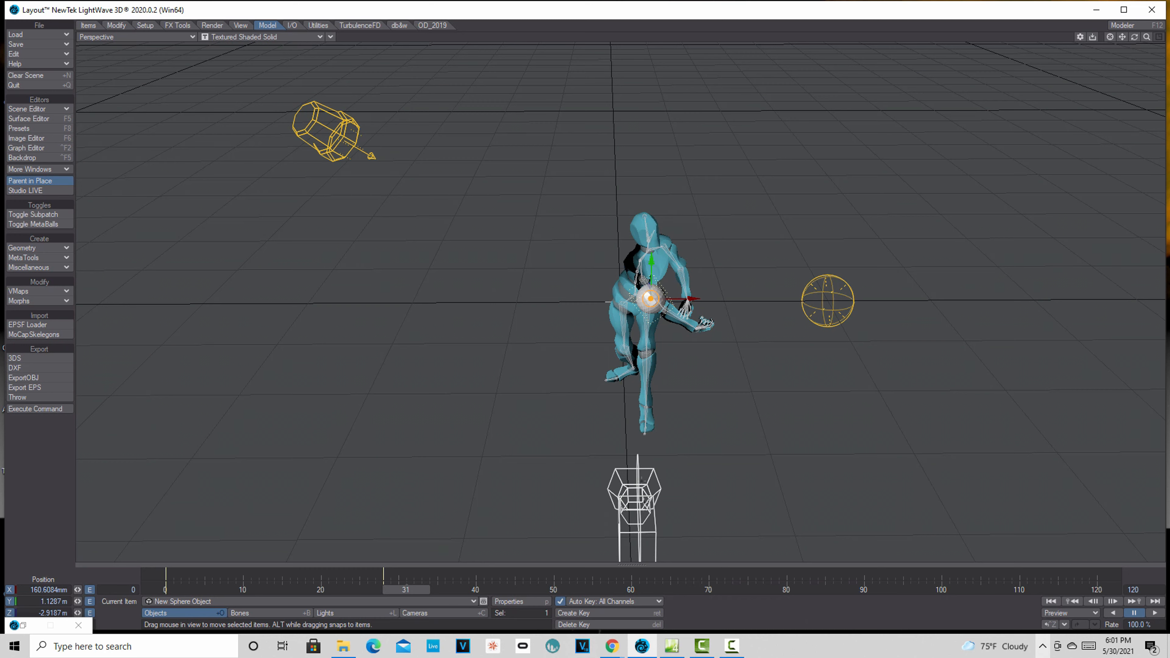
pyautogui.click(193, 36)
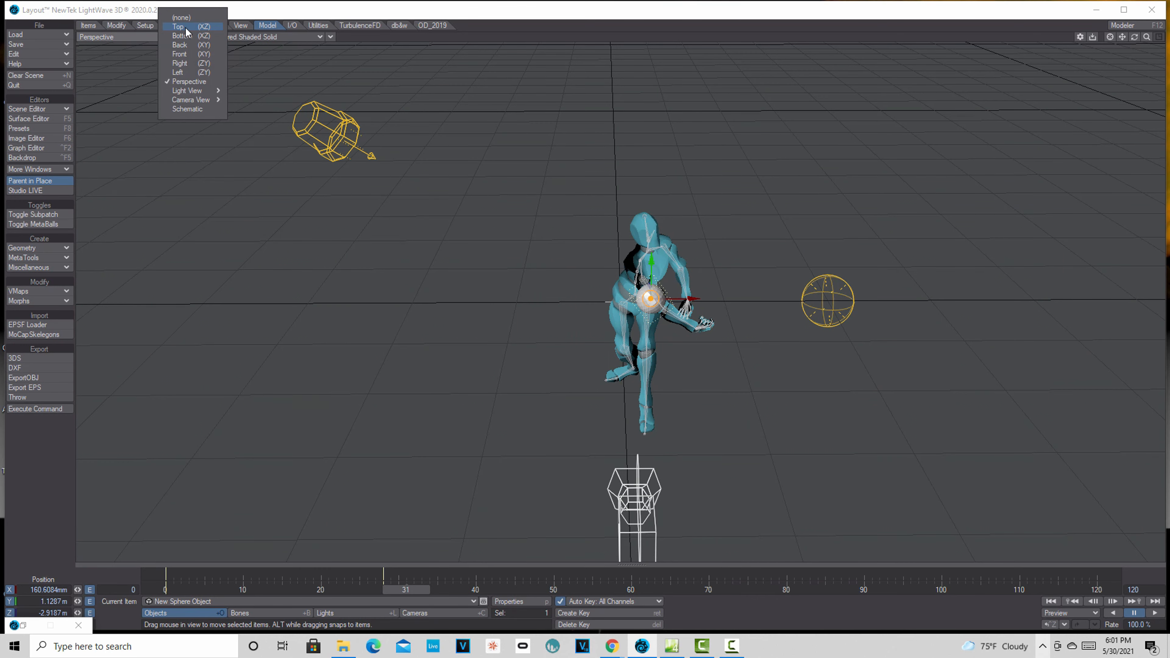
pyautogui.click(186, 28)
pyautogui.moveTo(1146, 38); pyautogui.dragTo(1117, 45)
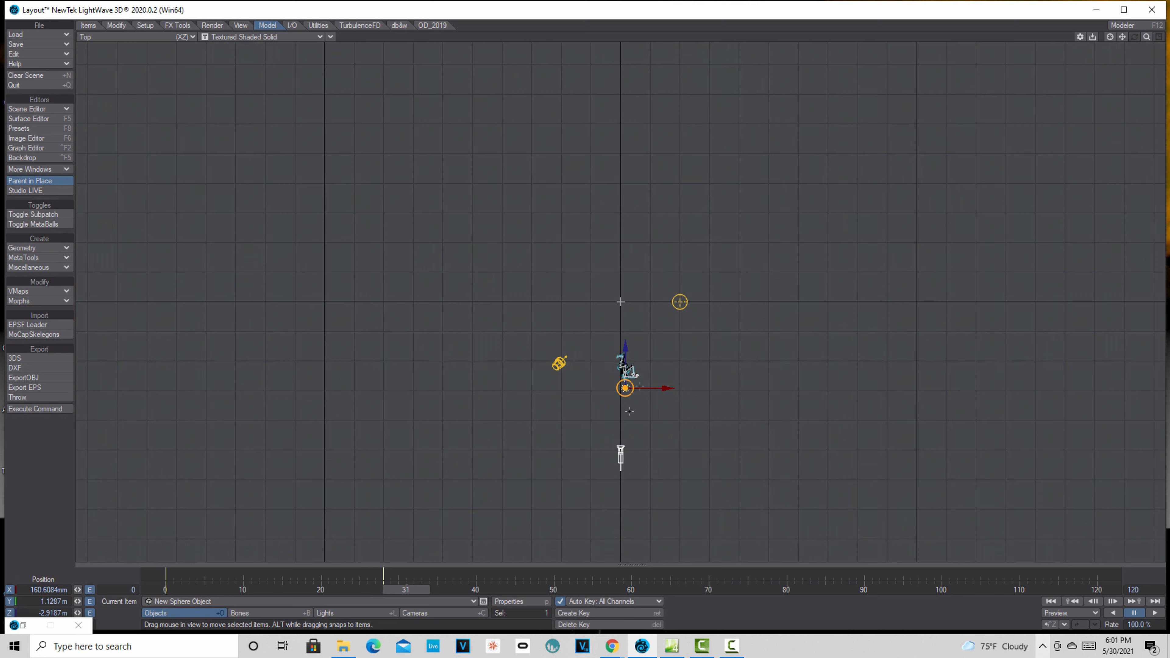
pyautogui.moveTo(653, 422); pyautogui.dragTo(692, 563)
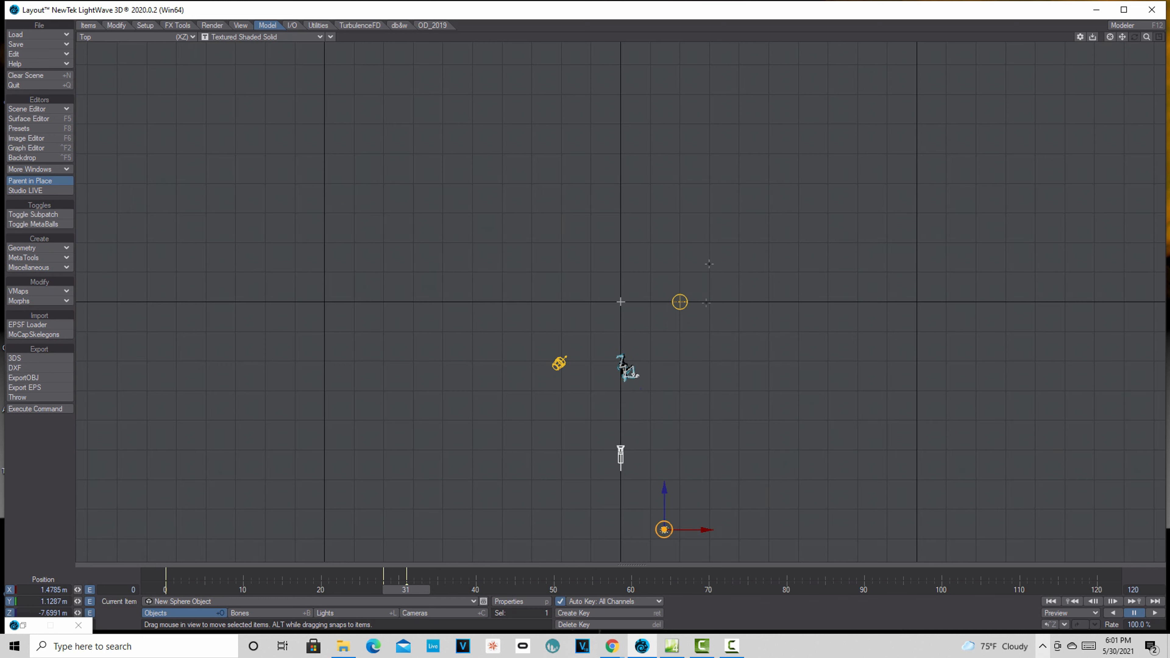
# Step: Play the animation from frame 0 in the Perspective view to check the sphere's release, and return to frame 0
pyautogui.click(189, 37)
pyautogui.click(188, 91)
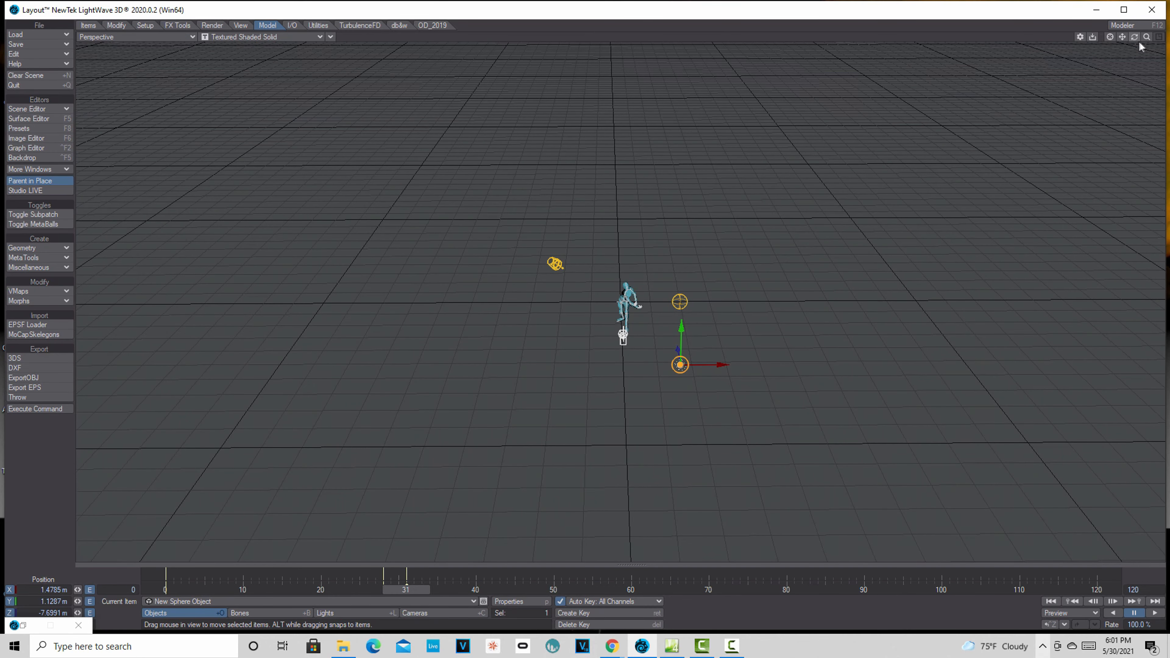
pyautogui.moveTo(1148, 38)
pyautogui.mouseDown()
pyautogui.moveTo(1168, 37)
pyautogui.moveTo(1149, 38)
pyautogui.mouseUp()
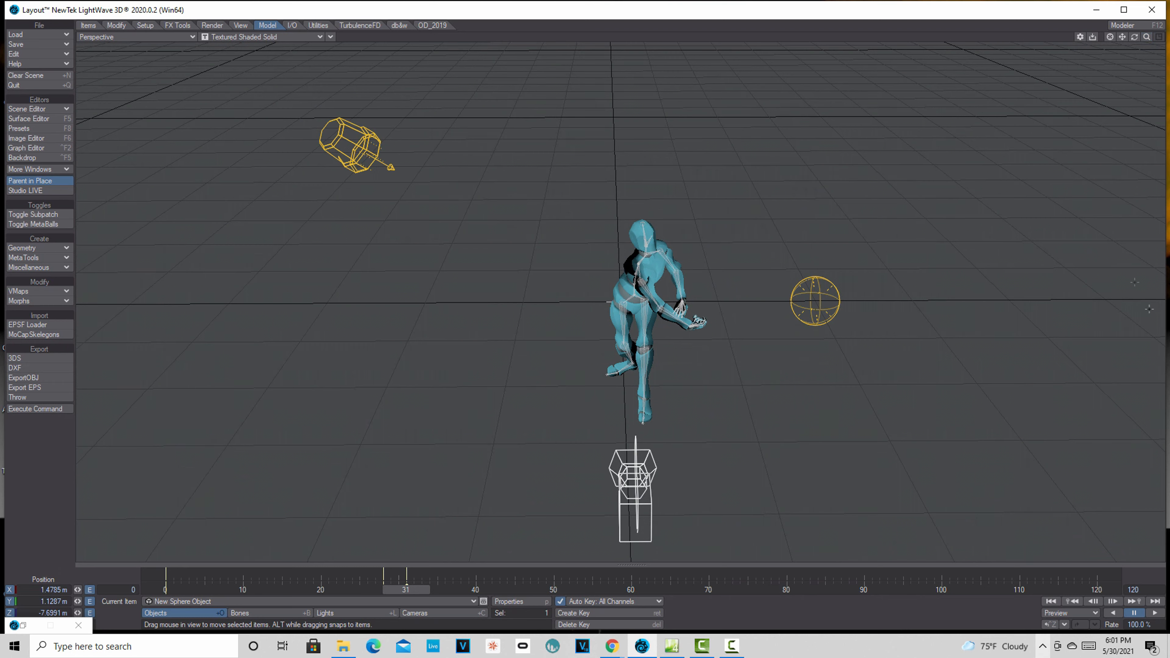
pyautogui.click(1053, 602)
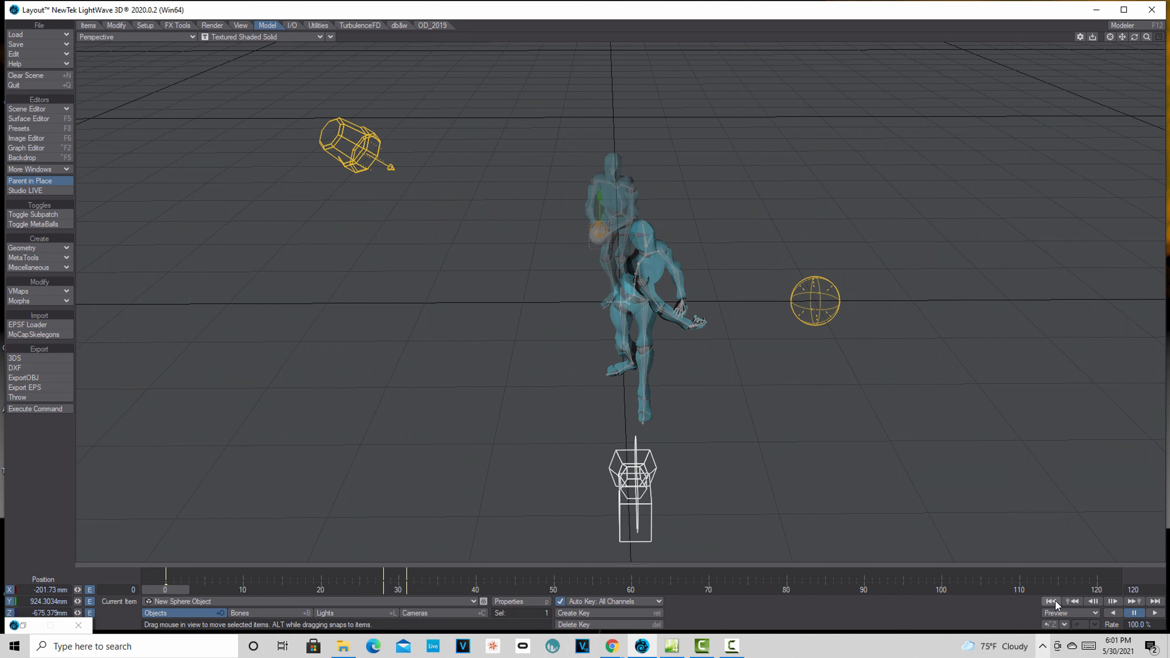
pyautogui.click(1156, 613)
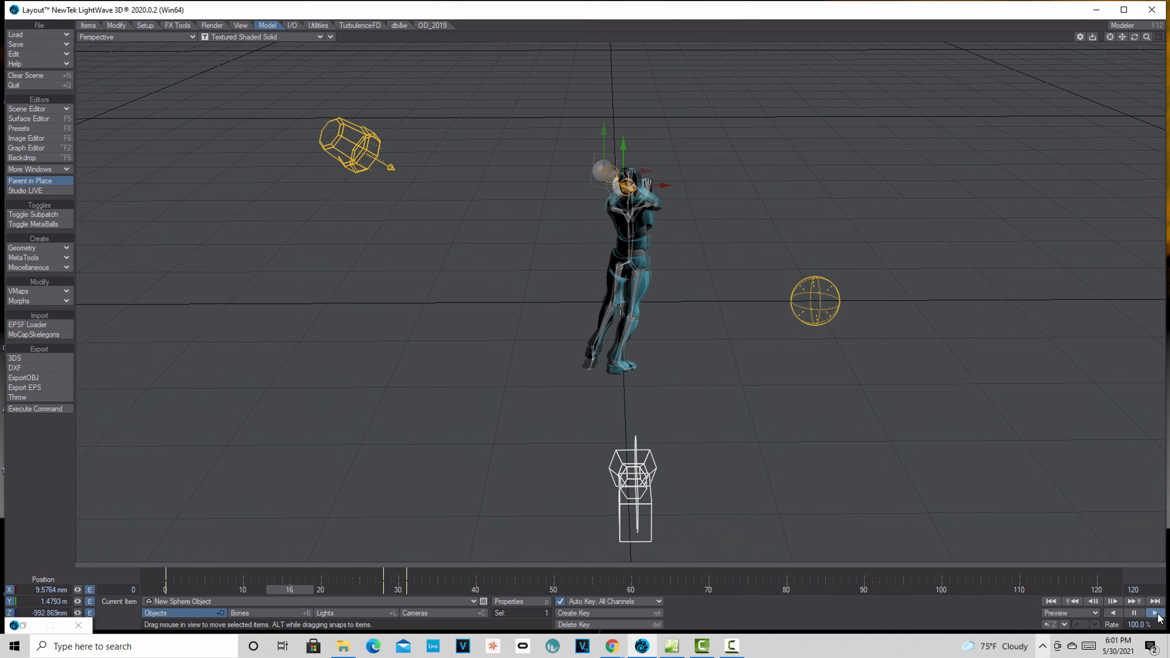
pyautogui.click(1049, 602)
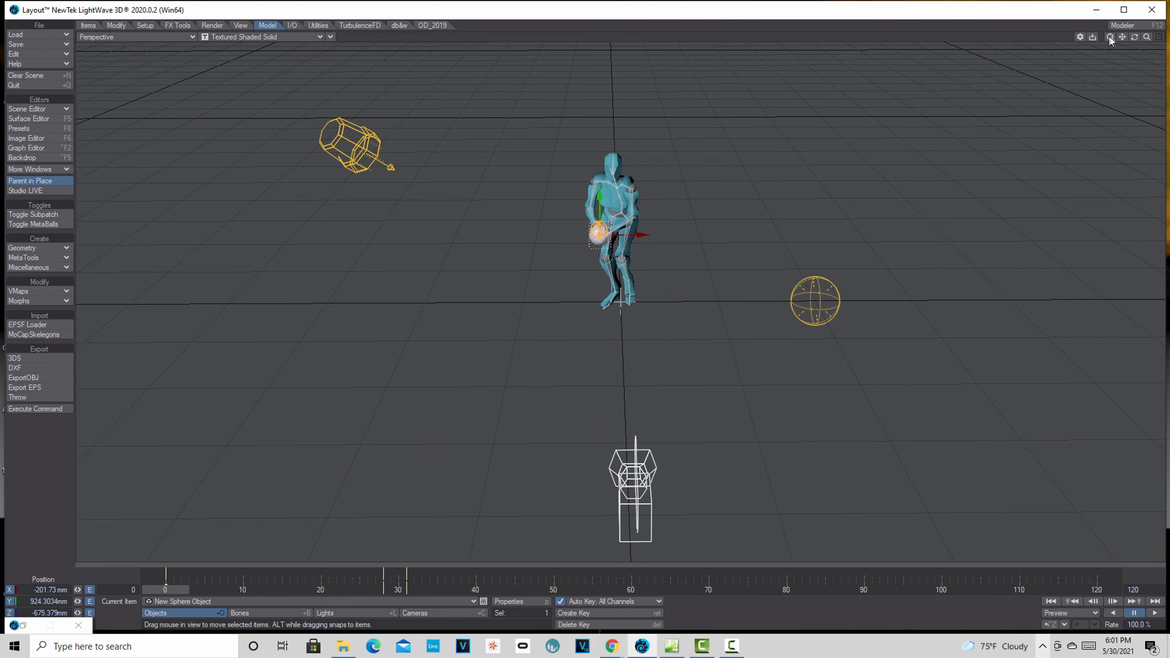
# Step: Frame the character from a low side angle, match the camera to this perspective, and switch the viewport to Current Camera
pyautogui.moveTo(1135, 37); pyautogui.dragTo(1106, 69)
pyautogui.moveTo(1146, 37); pyautogui.dragTo(1160, 45)
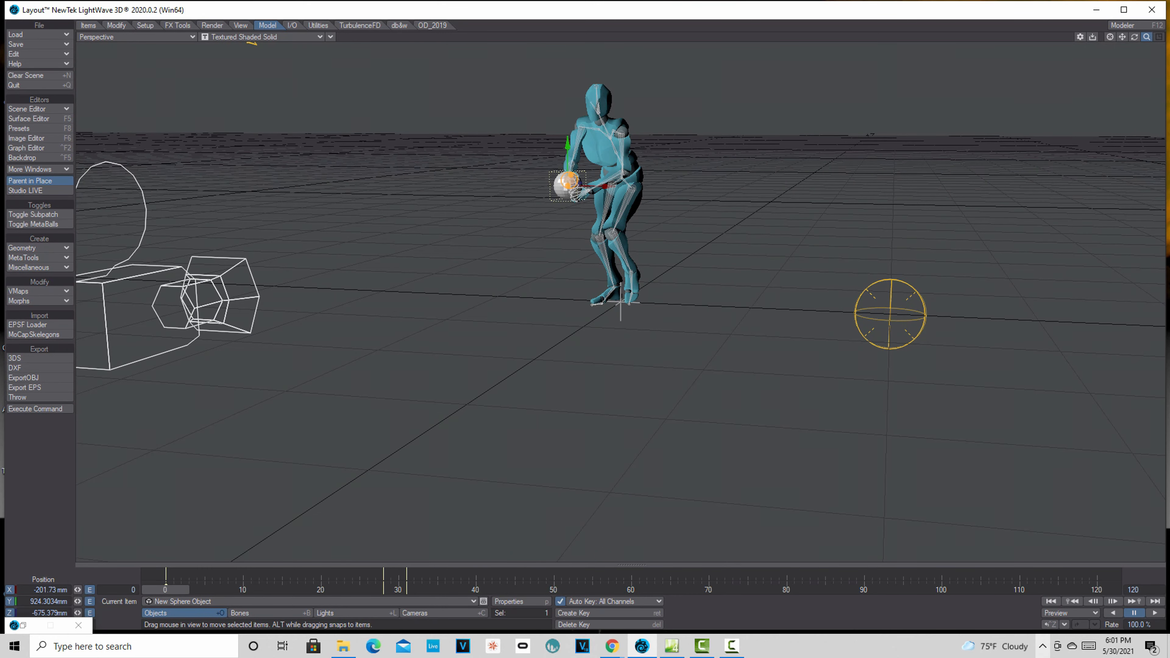
pyautogui.moveTo(1150, 40); pyautogui.dragTo(1147, 37)
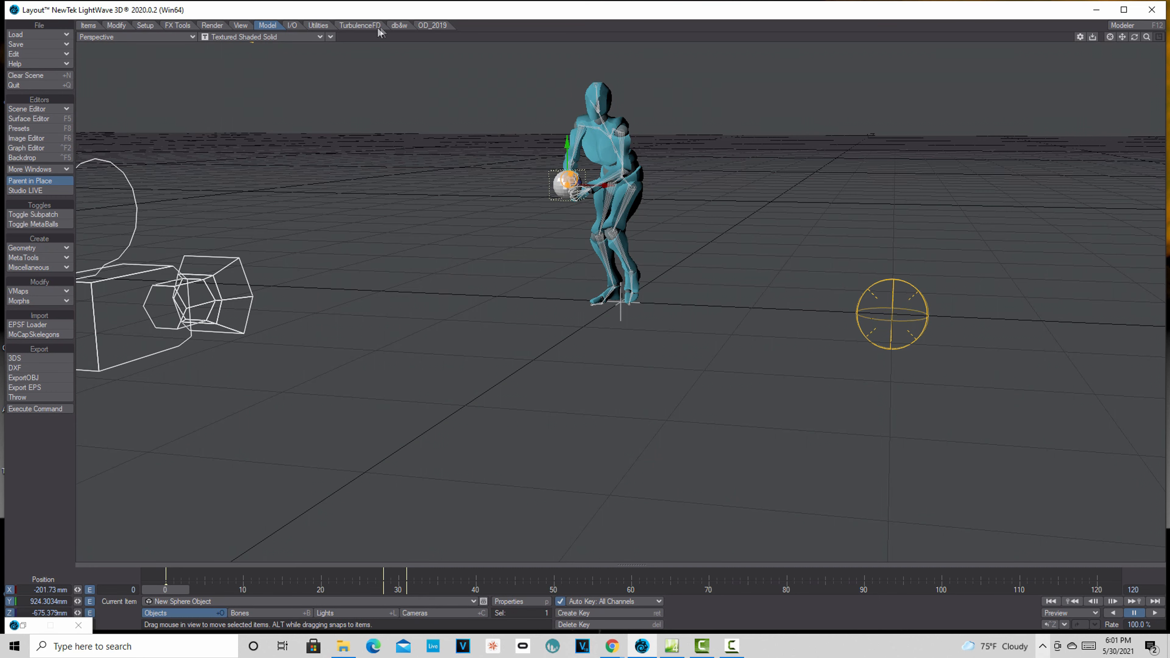
pyautogui.click(330, 37)
pyautogui.moveTo(348, 199)
pyautogui.click(446, 198)
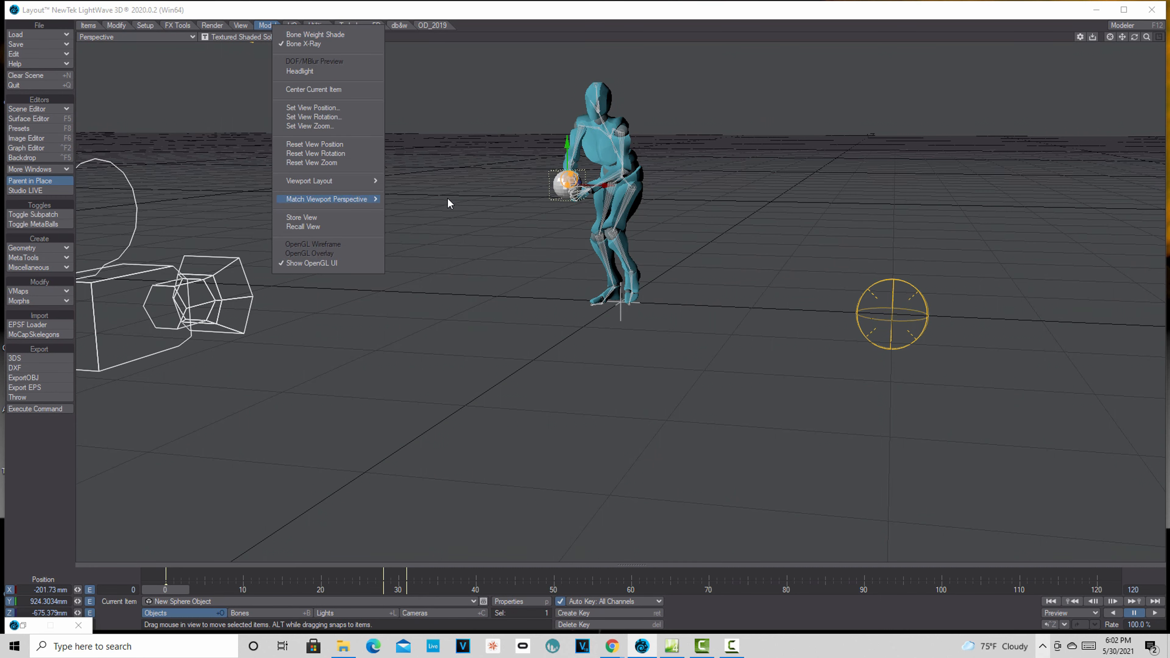
pyautogui.click(191, 38)
pyautogui.moveTo(195, 92)
pyautogui.click(243, 93)
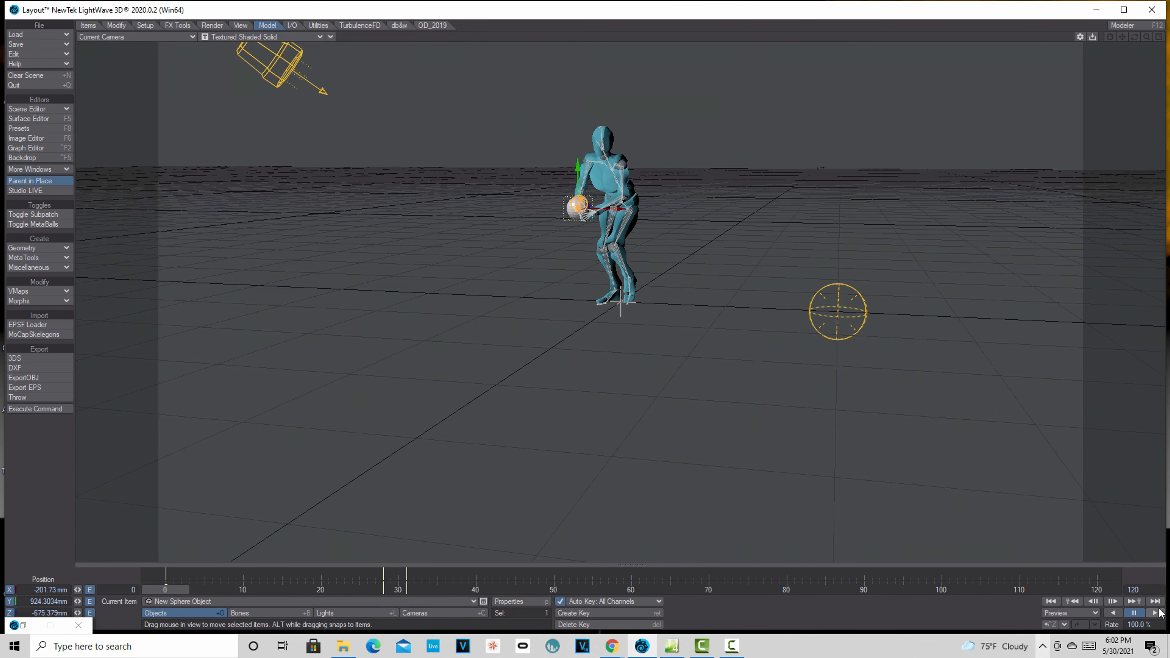
# Step: Play the throw animation twice through the camera view, and return to frame 0
pyautogui.click(1158, 613)
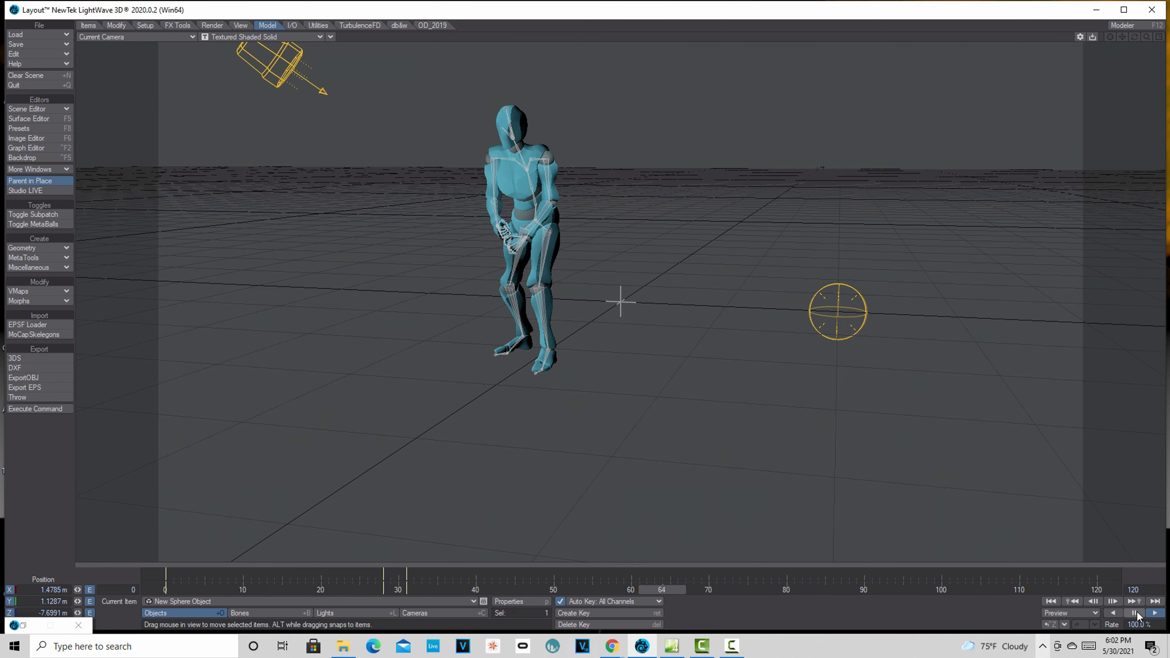
pyautogui.click(1050, 602)
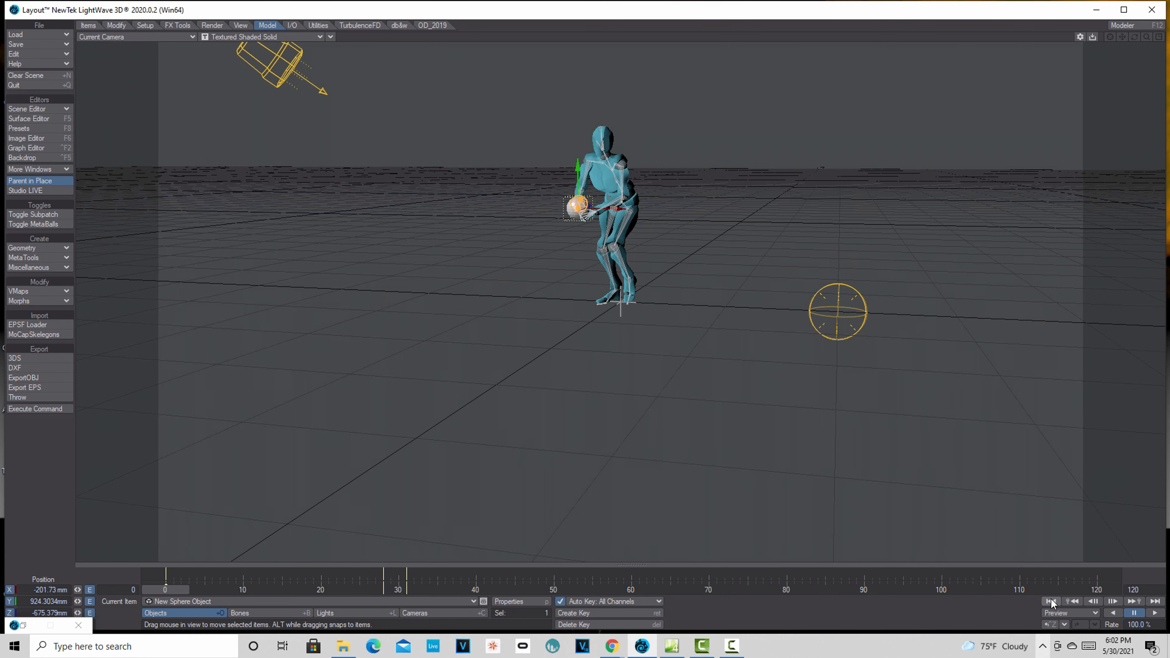
pyautogui.click(1155, 613)
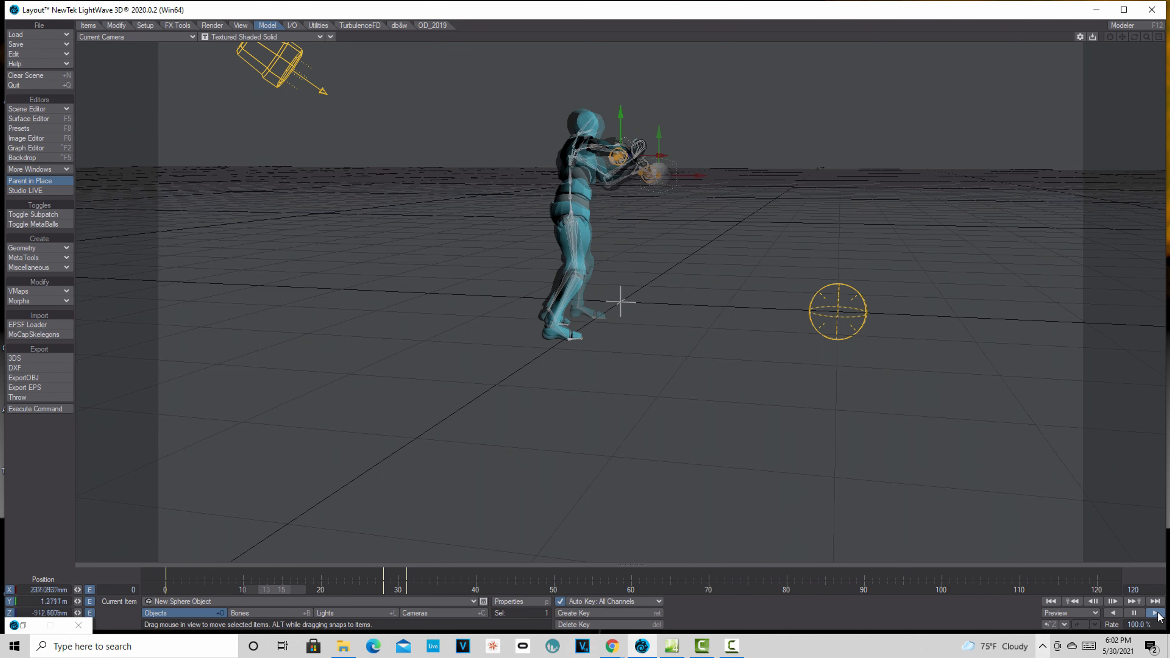
pyautogui.click(1134, 613)
pyautogui.click(1051, 602)
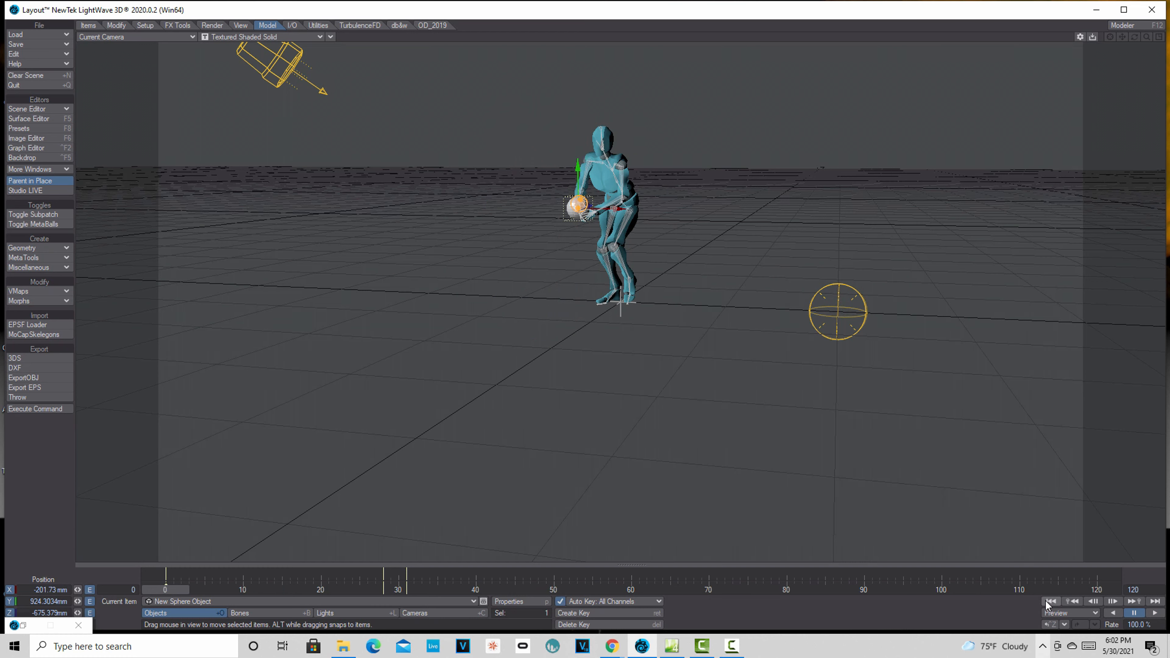